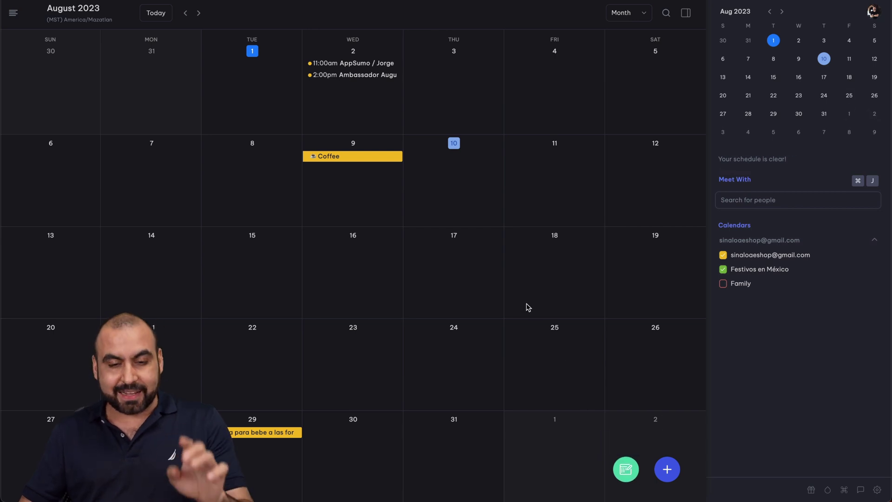
In the current week, mark availability Thursday 4:00–10:15pm, Friday 1:45–7:15pm and Saturday 3:15–8:45pm.
key("a")
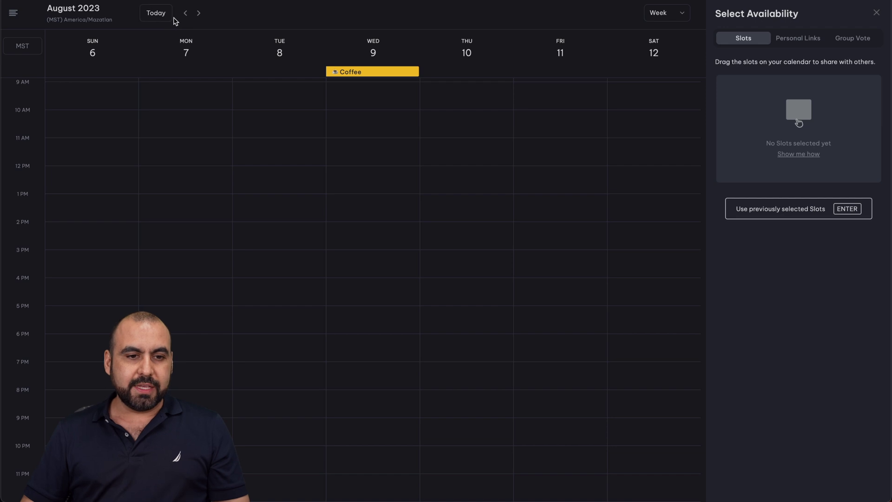
left_click(155, 13)
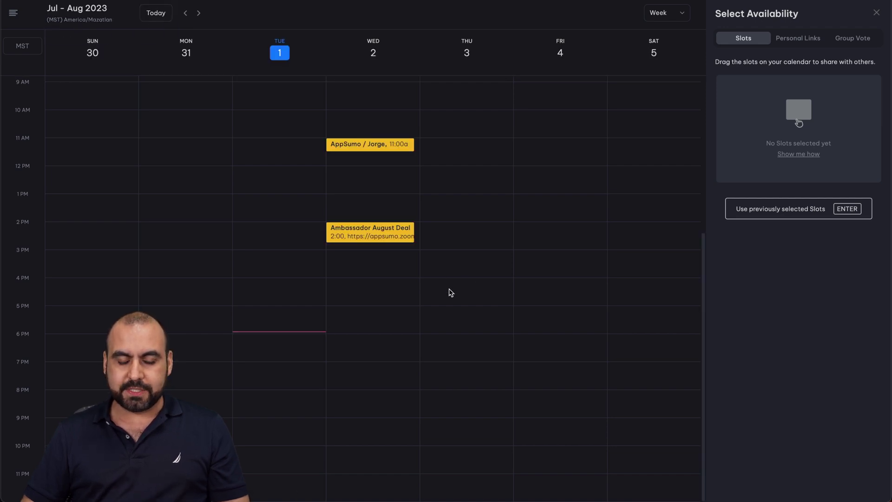
left_click_drag(446, 289, 454, 450)
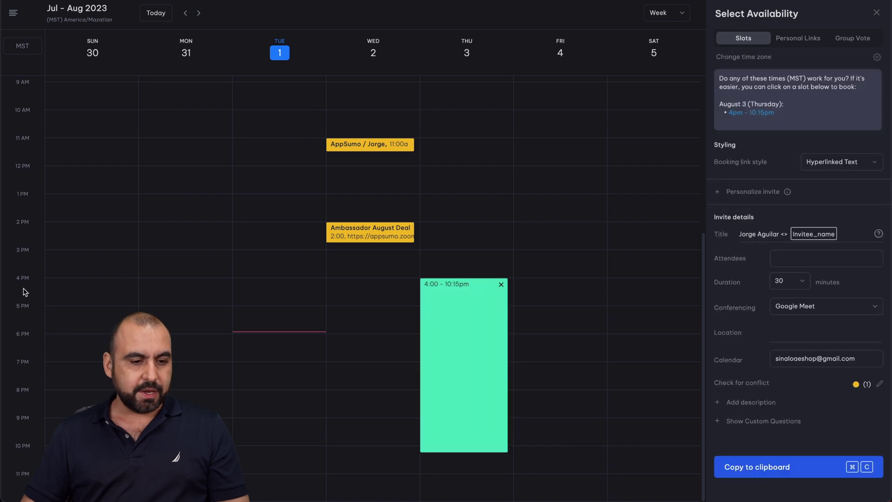
left_click_drag(559, 228, 557, 368)
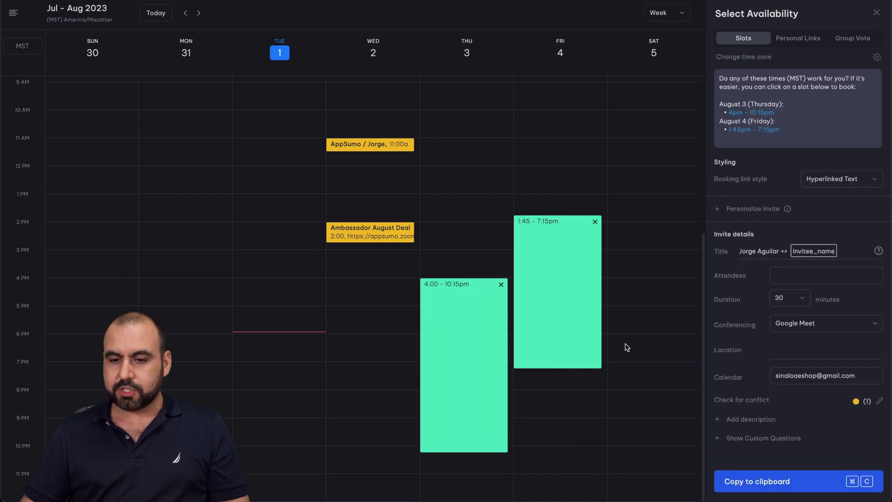
left_click_drag(645, 266, 650, 409)
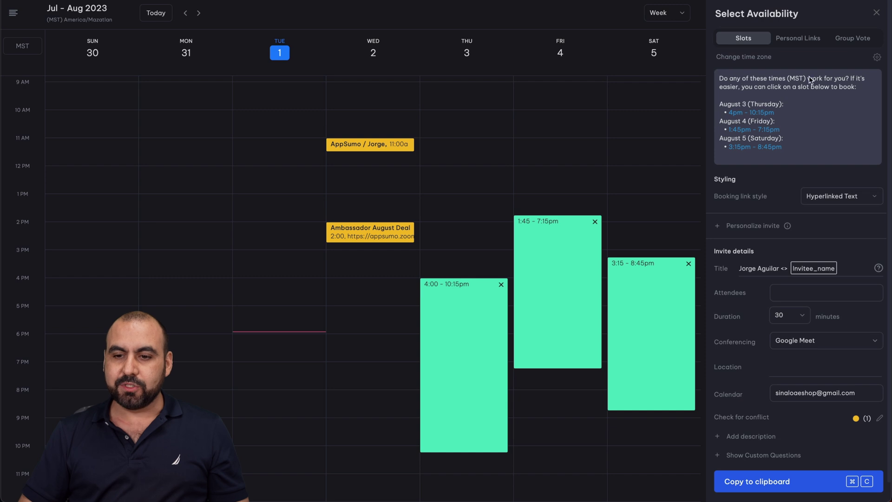
Preview Plaintext + URL and URL only link styles, then copy the slots as Hyperlinked Text.
left_click(820, 196)
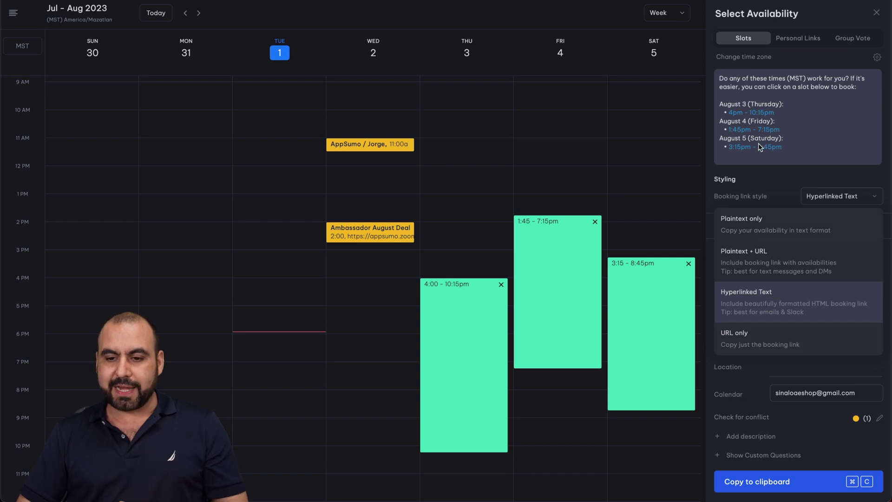
left_click(774, 264)
left_click(821, 211)
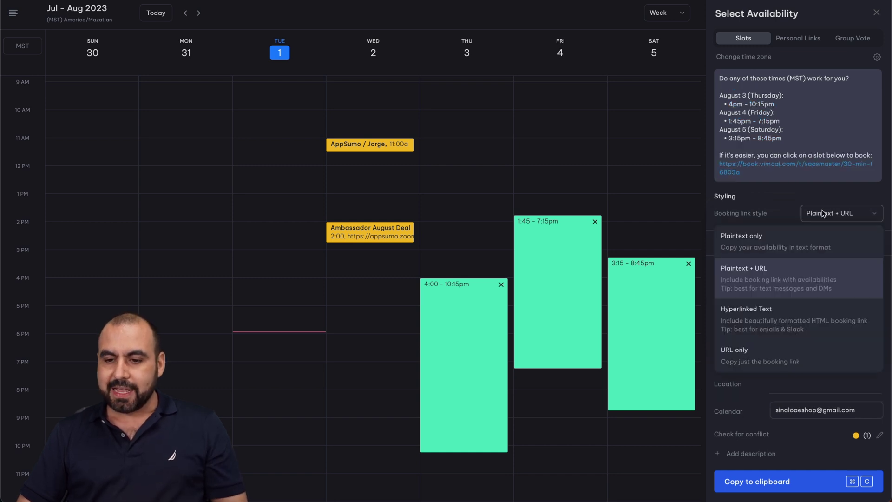
left_click(765, 349)
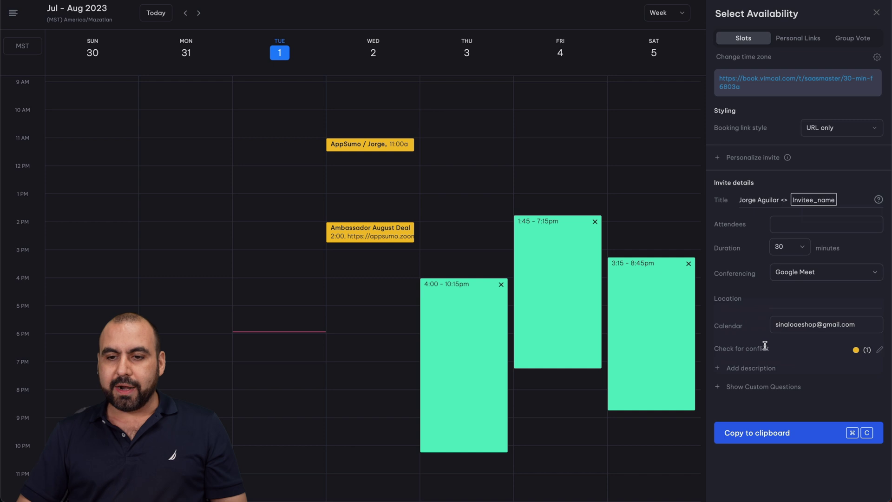
left_click(835, 132)
left_click(771, 231)
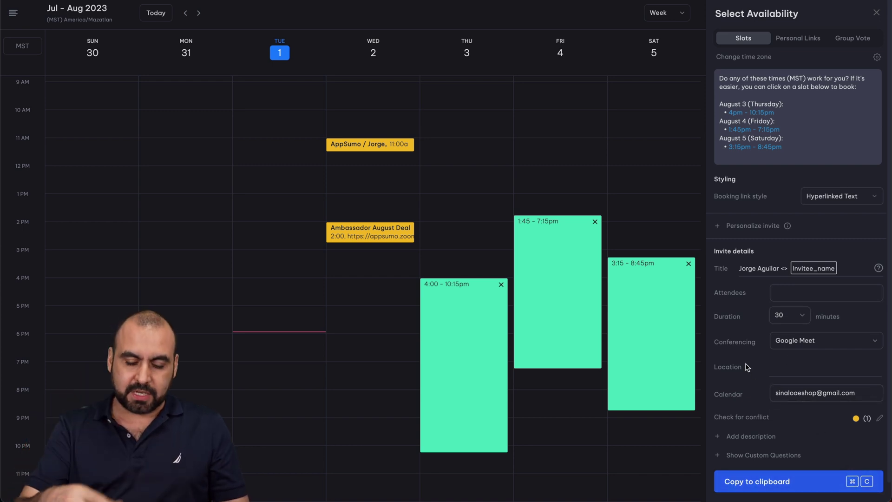
key("super+c")
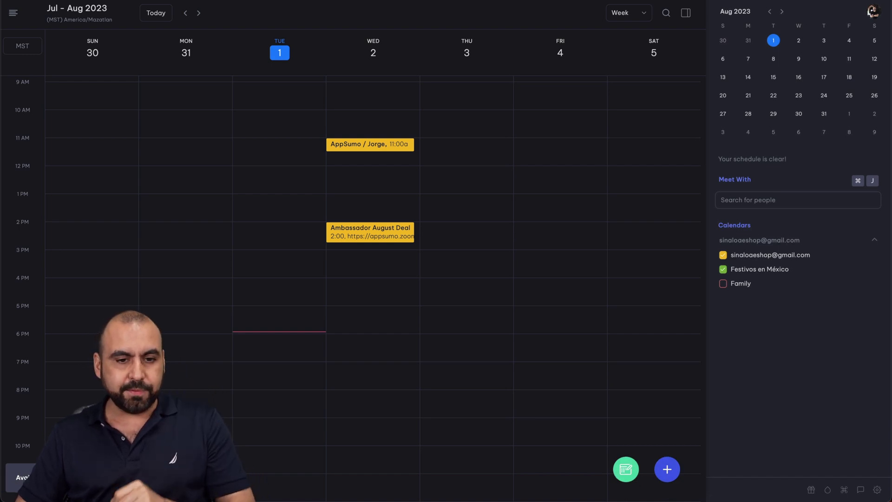
Paste the copied August 3–5 availability into a new Gmail message after a blank line.
key("super+Tab")
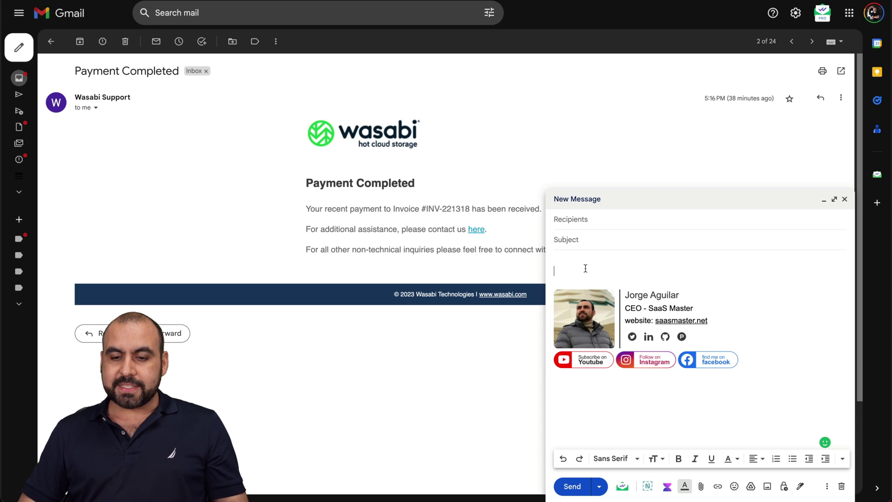
key("Return")
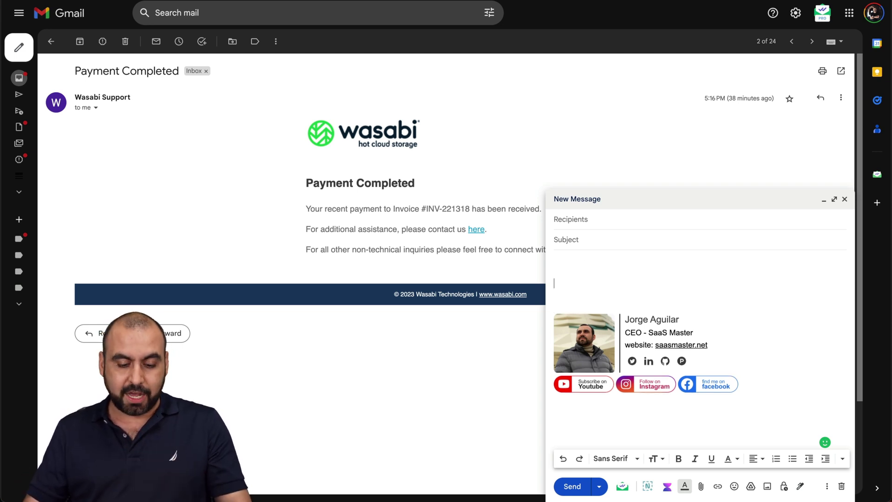
key("ctrl+v")
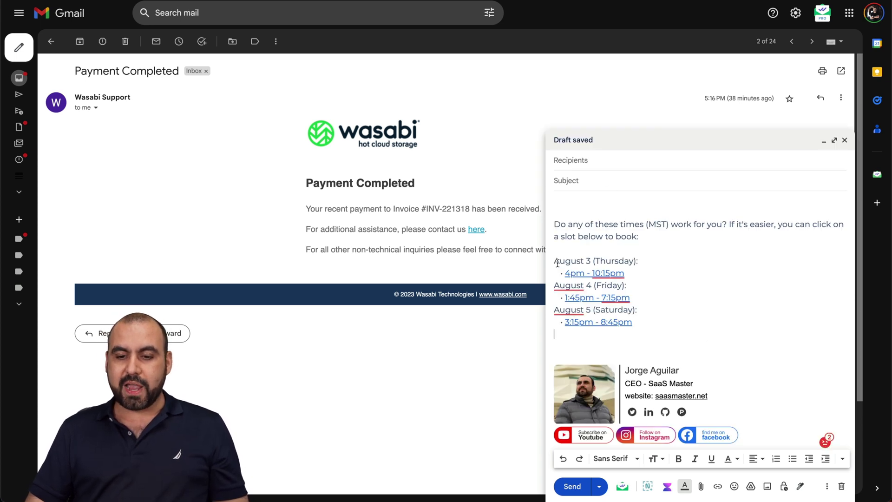
Follow the Thursday 4pm - 10:15pm link to its Vimcal booking page.
left_click_drag(553, 261, 638, 262)
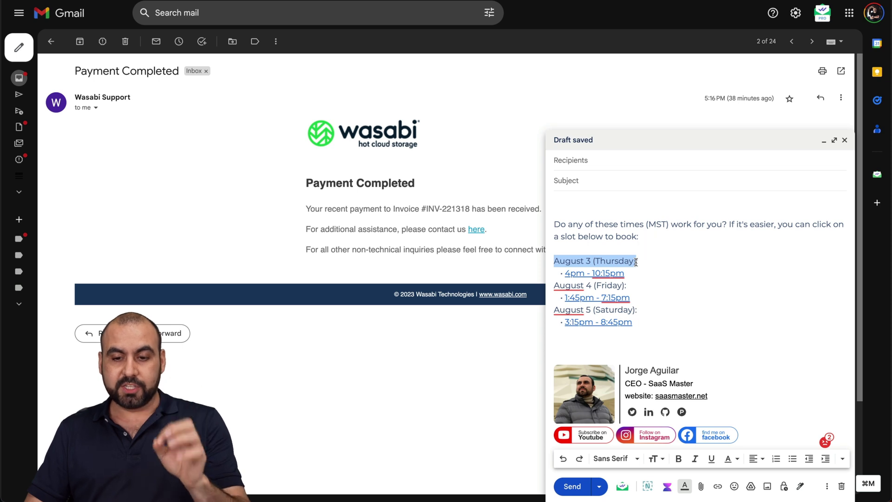
key("Right")
mouse_move(590, 315)
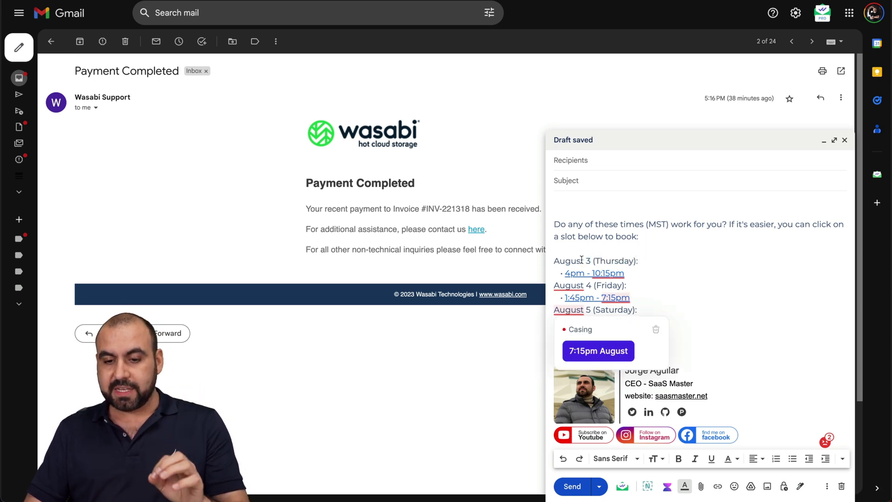
left_click(689, 297)
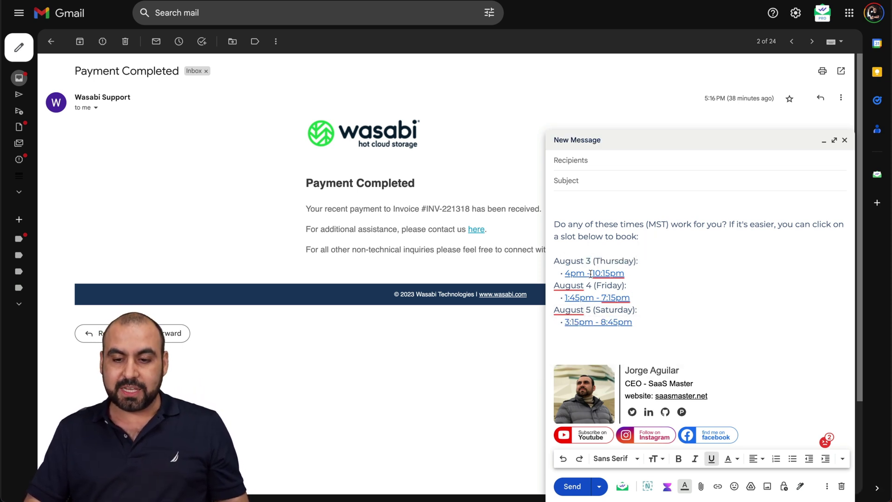
left_click(590, 274)
left_click(633, 287)
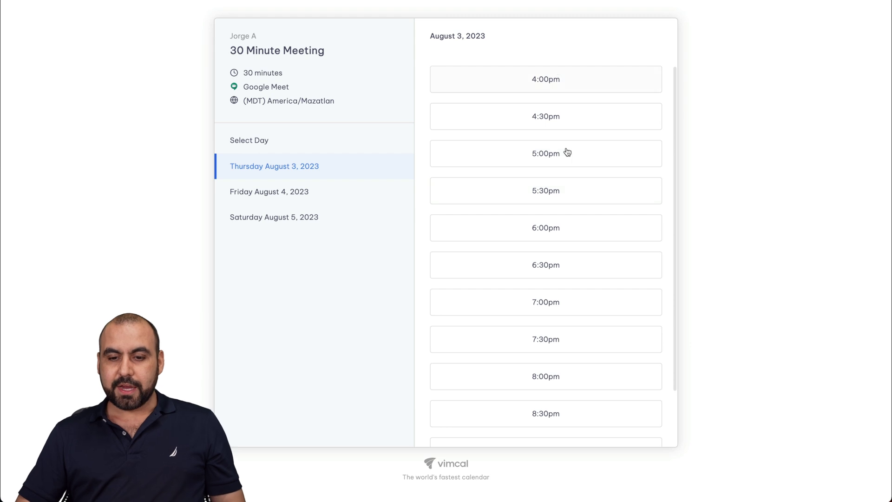
Check the booking page's open times for Friday, Saturday, Friday again, then Thursday August 3.
left_click(279, 196)
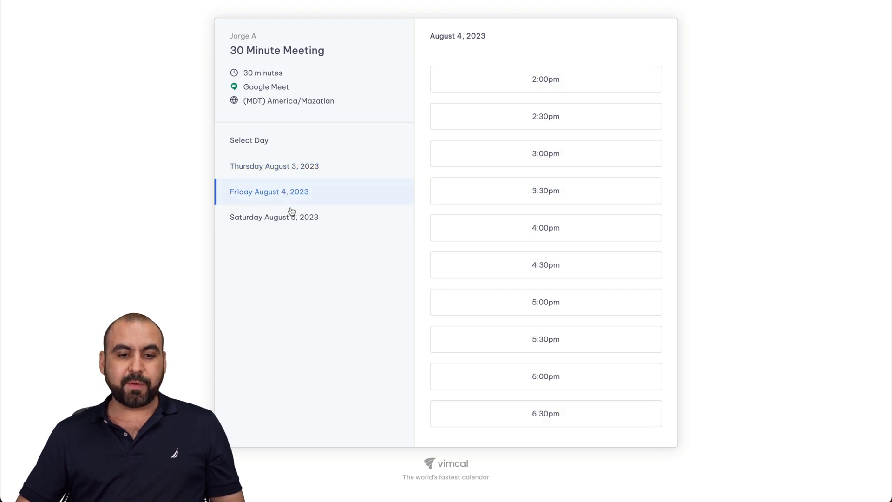
left_click(292, 217)
left_click(298, 195)
left_click(300, 178)
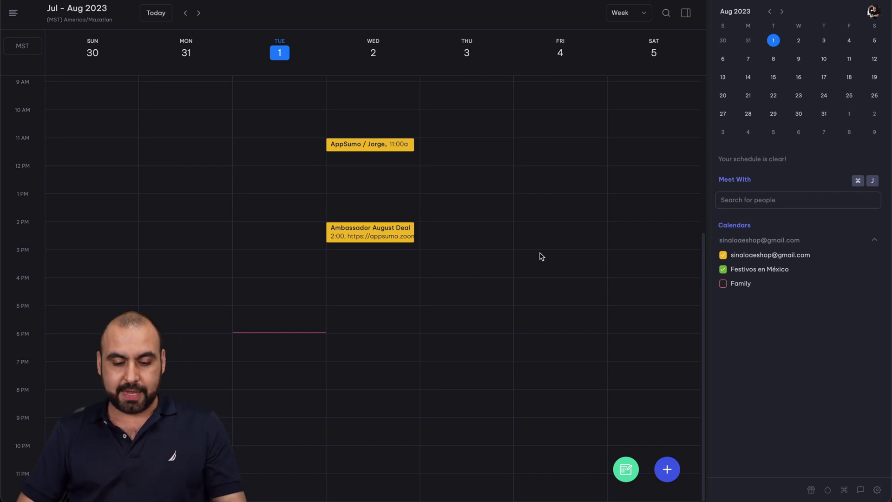
With availability selection open, switch the calendar time zone to (CEST) Europe/Paris.
key("s")
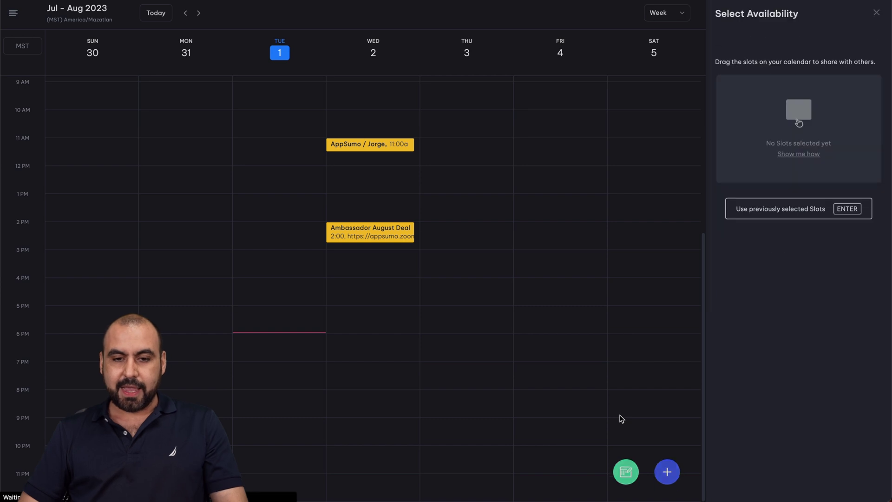
key("Escape")
key("s")
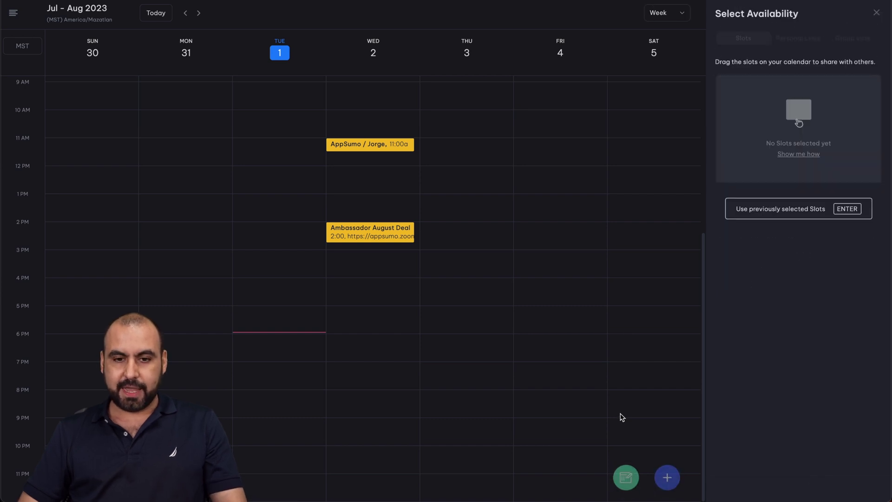
left_click(24, 45)
type("paris")
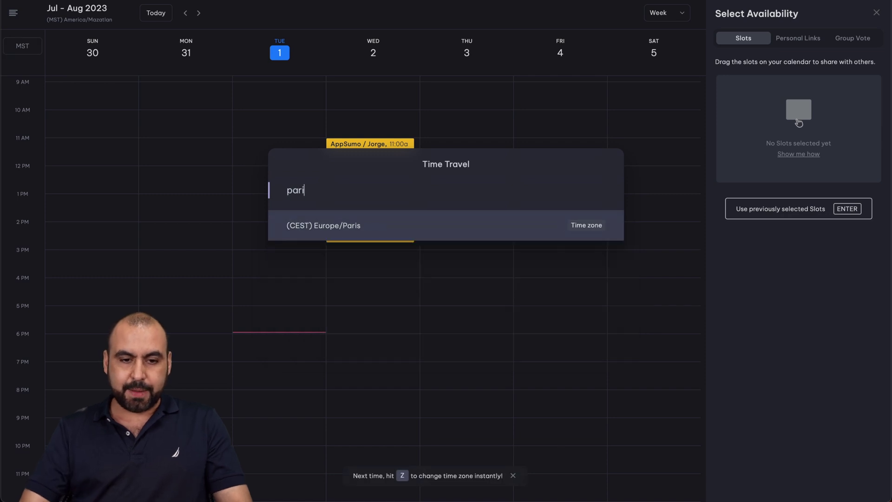
left_click(432, 226)
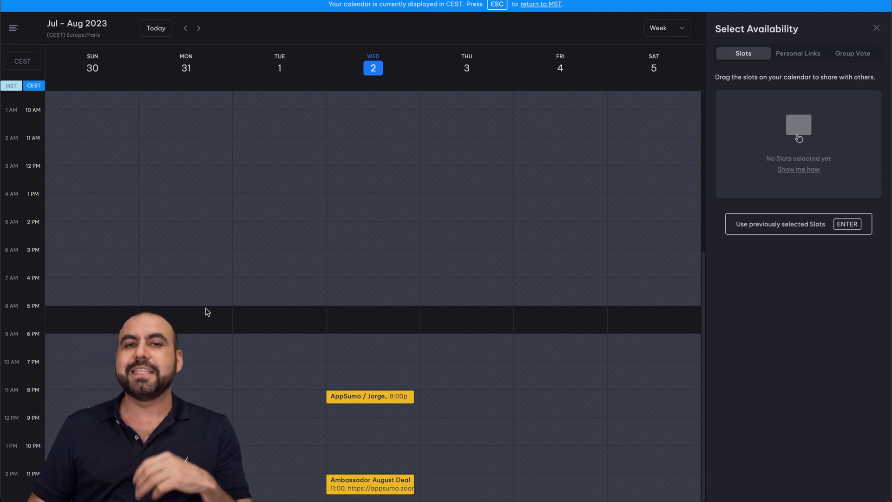
Mark Paris-time slots Thursday 5:00–7:15pm, Friday 1:00–5:00pm and Saturday 7:45–10:30pm.
left_click_drag(207, 311, 209, 370)
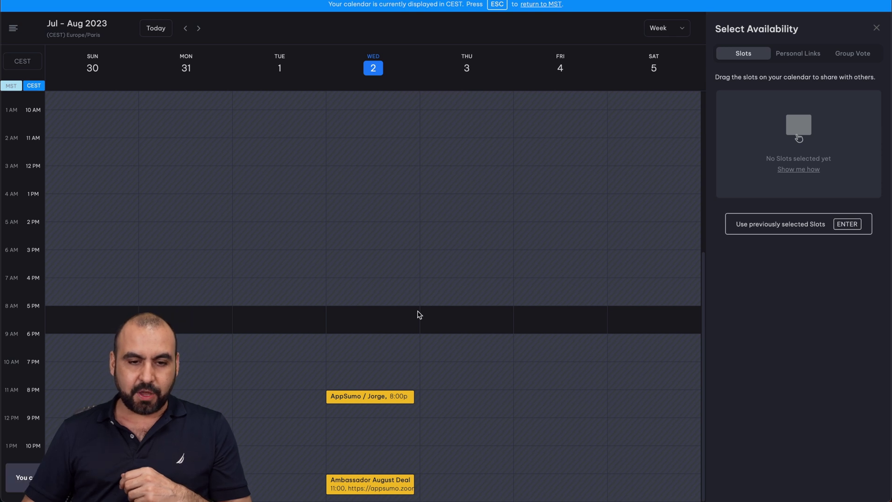
left_click_drag(482, 312, 482, 368)
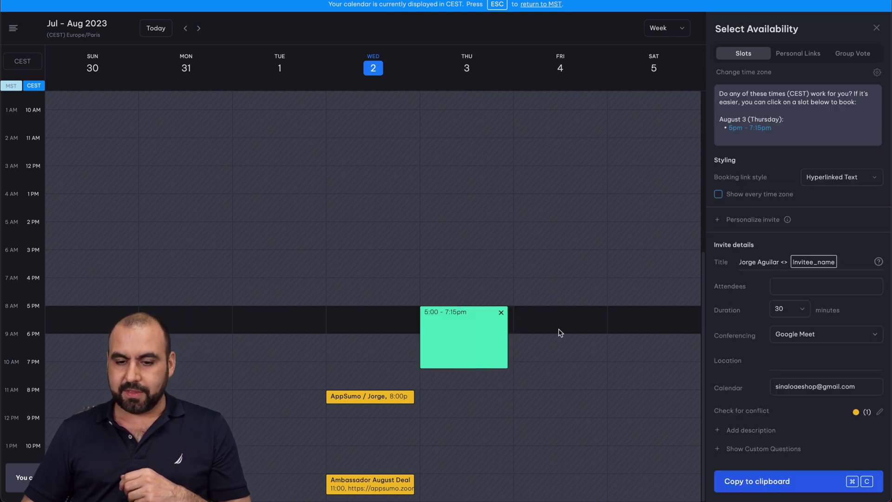
left_click_drag(581, 305, 599, 197)
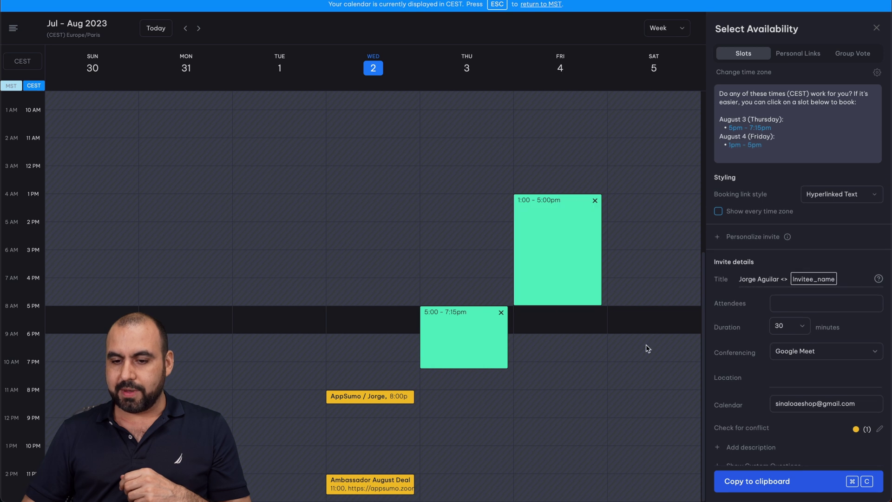
left_click_drag(631, 388, 636, 459)
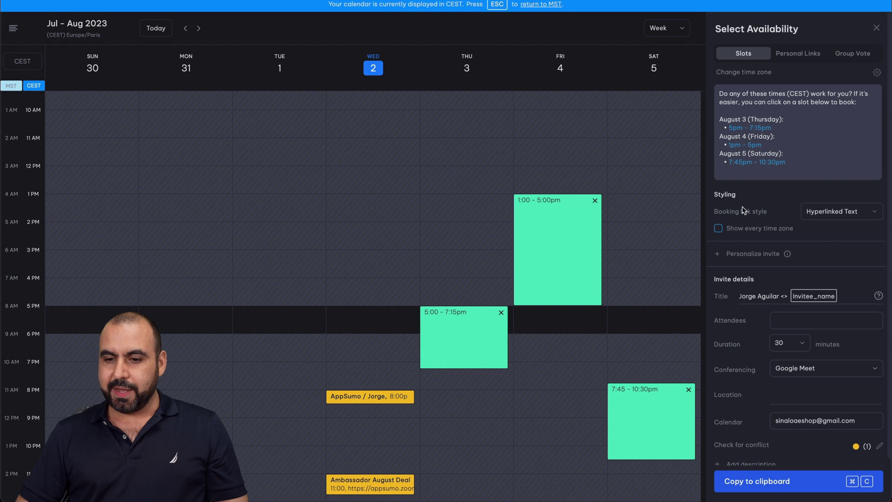
Turn on Show every time zone, keep Google Meet conferencing, and leave availability mode.
left_click(718, 229)
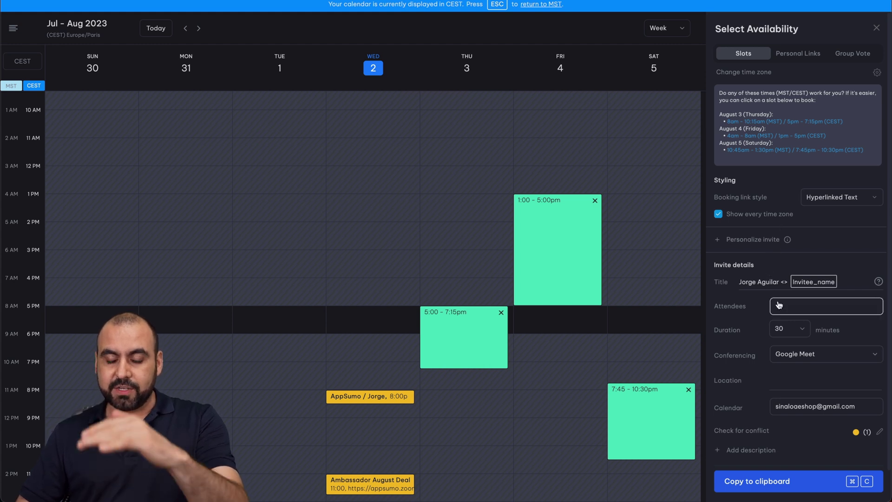
scroll(784, 360, "down", 2)
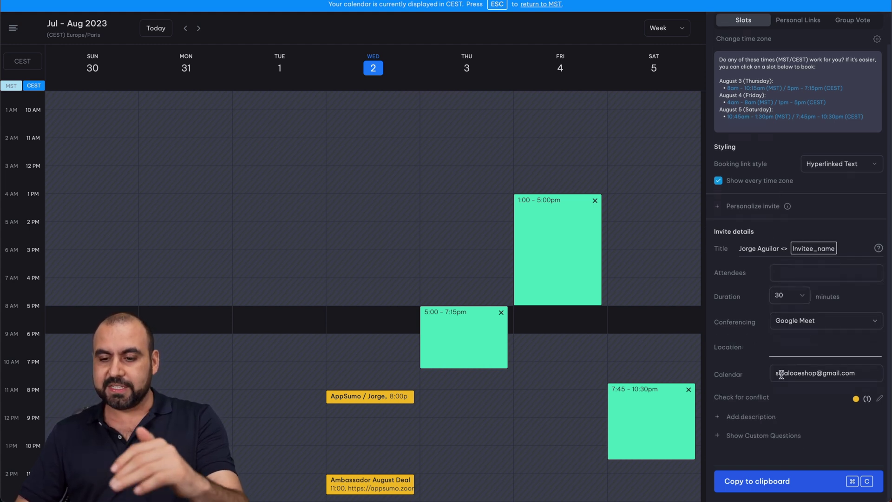
left_click(813, 327)
left_click(750, 347)
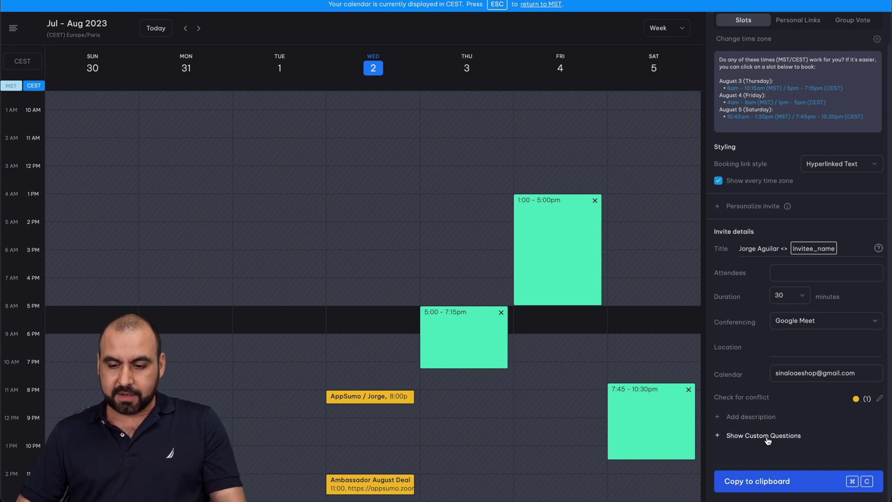
key("Escape")
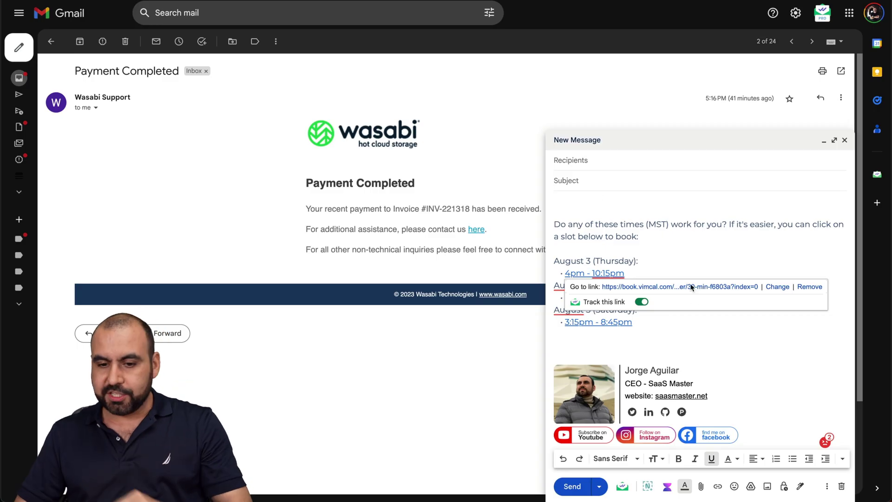
Replace the draft's old availability text with the new MST/CEST slot list.
left_click_drag(634, 325, 525, 212)
key("BackSpace")
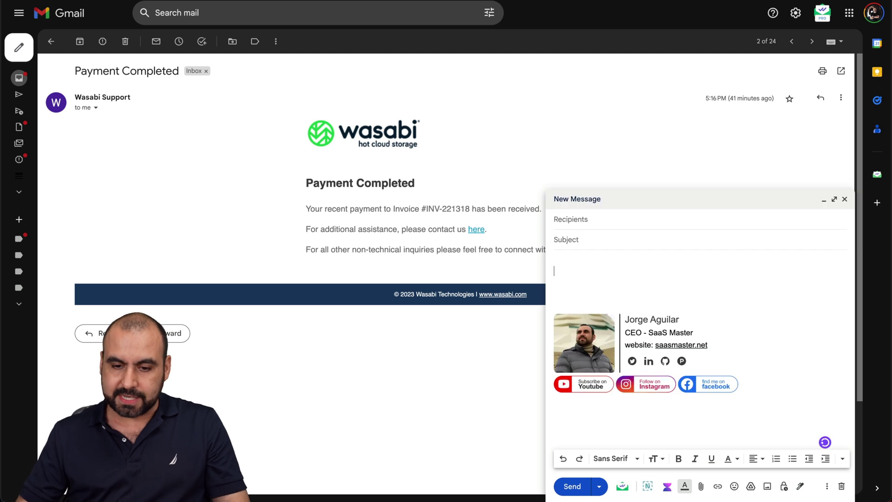
key("super+v")
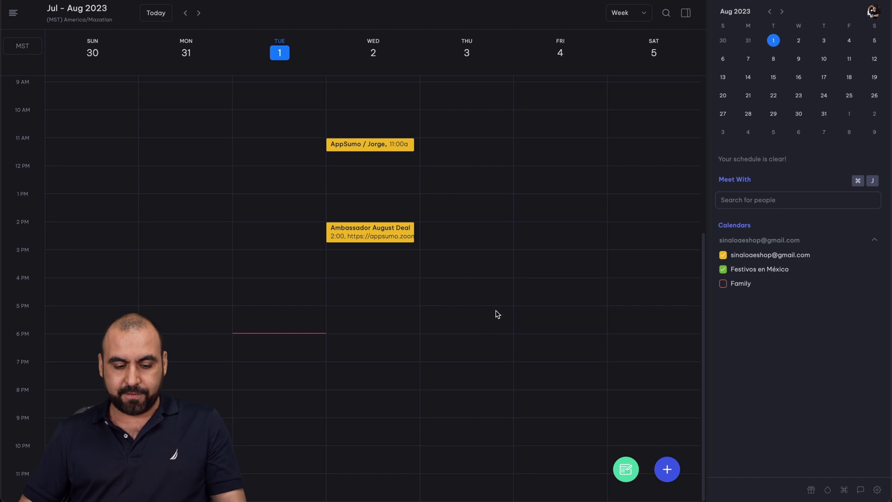
Mark a trial Thursday 12:30–4:00pm slot and try Plaintext only and Plaintext + URL styles.
key("s")
left_click_drag(484, 181, 485, 277)
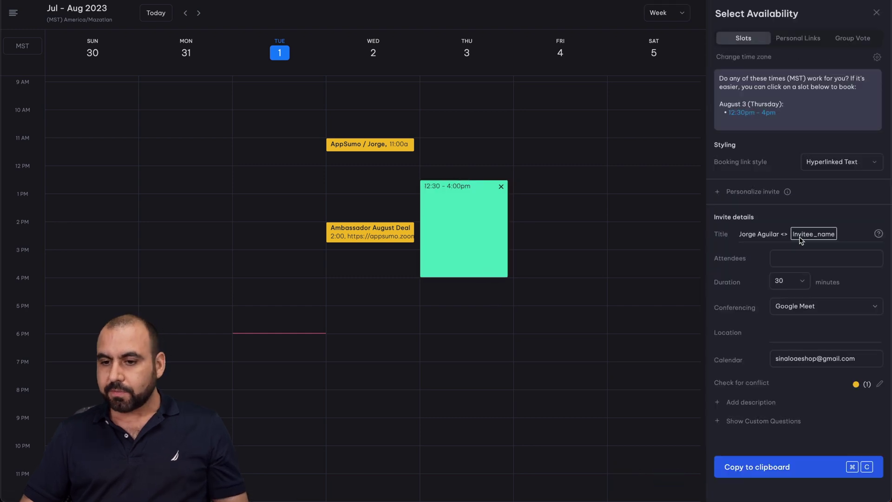
left_click(850, 163)
left_click(790, 198)
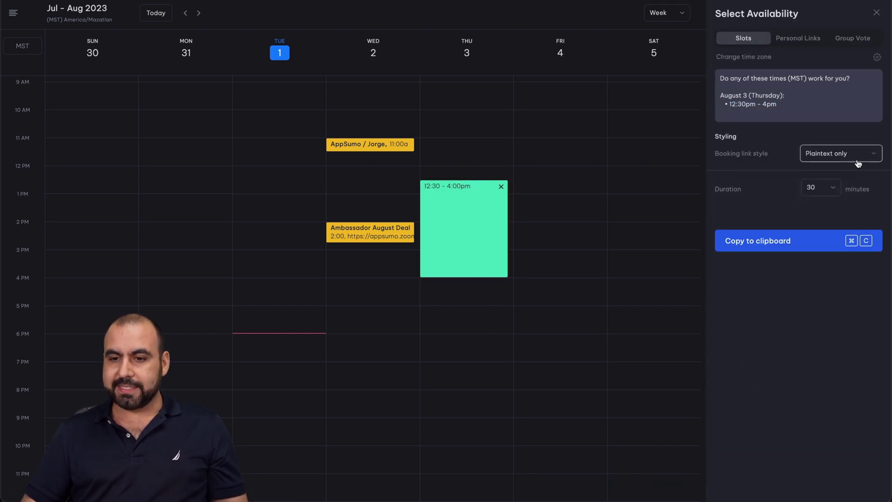
left_click(857, 164)
left_click(790, 214)
Try the URL only style, delete the Thursday slot, and bring up time-zone search.
left_click(841, 178)
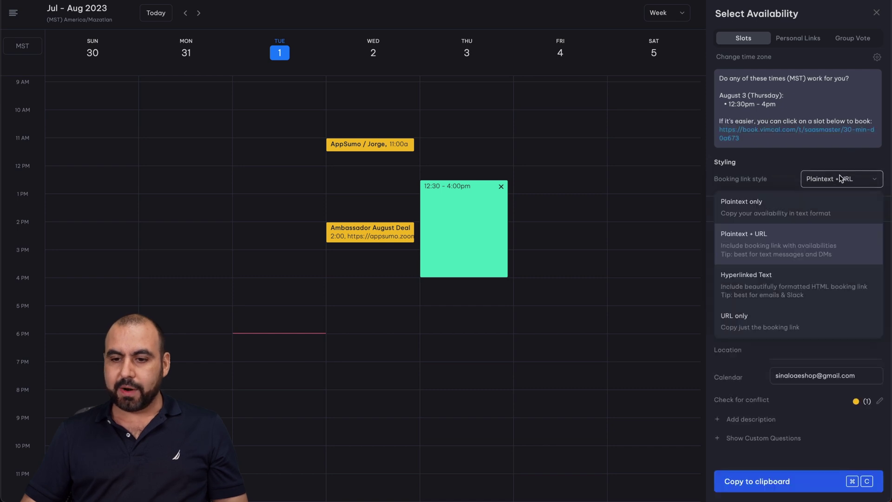
left_click(769, 317)
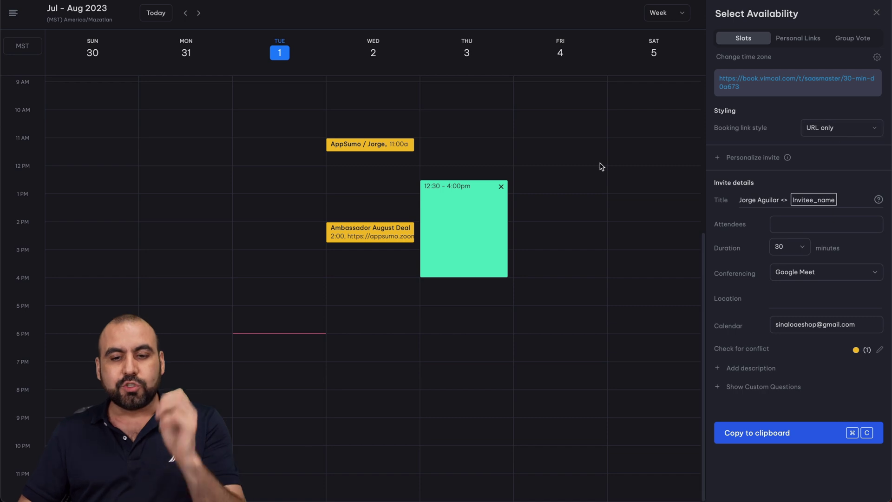
left_click(500, 187)
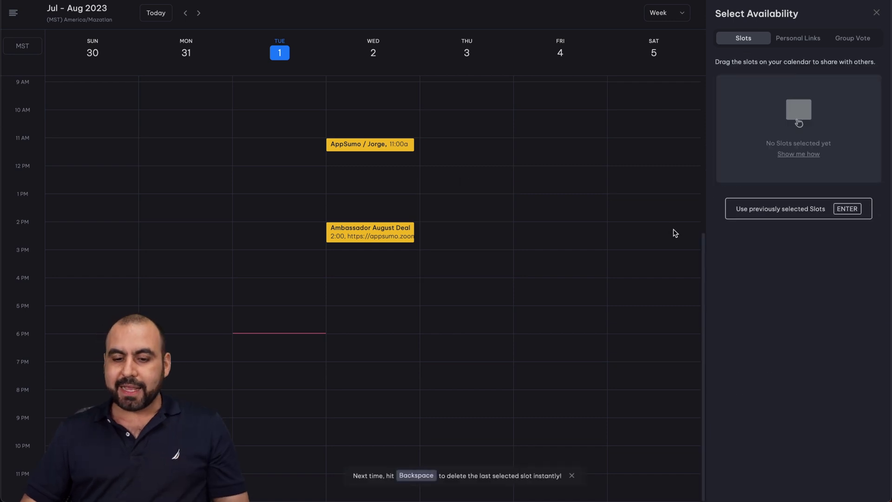
left_click(18, 50)
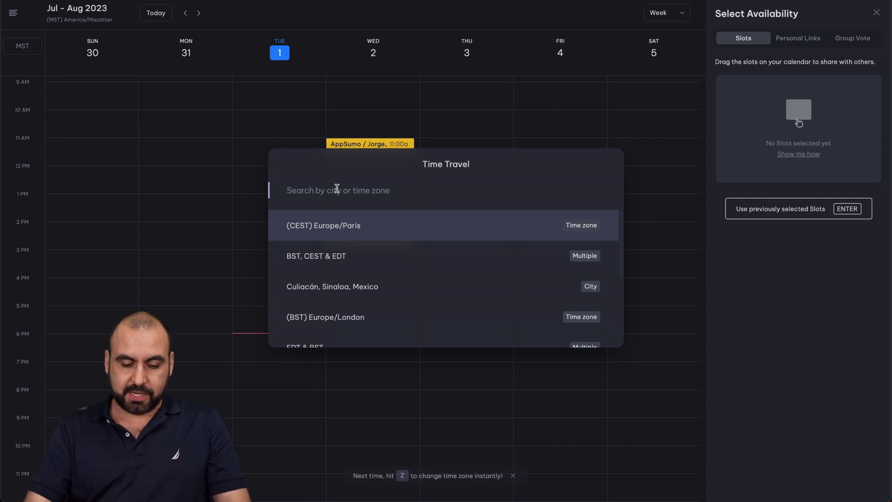
Show the week in New York (EDT) time, then add America/Chicago (CDT) via 'texa'.
type("new")
left_click(362, 216)
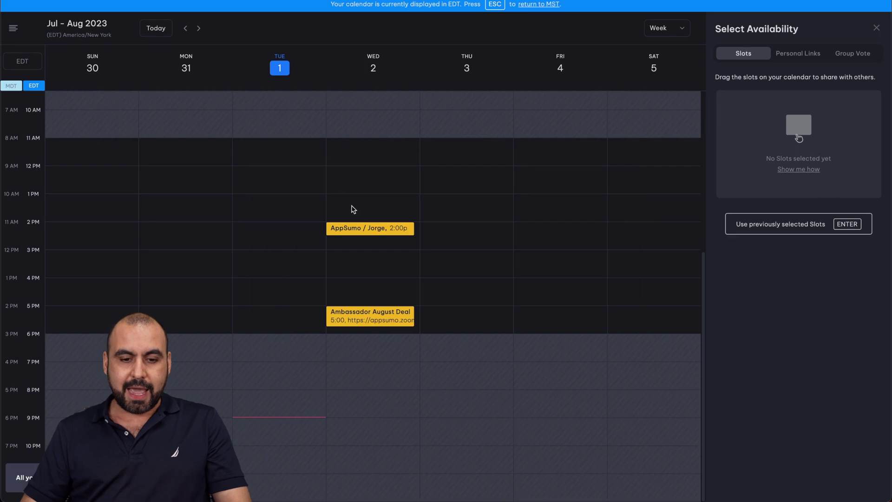
left_click(22, 65)
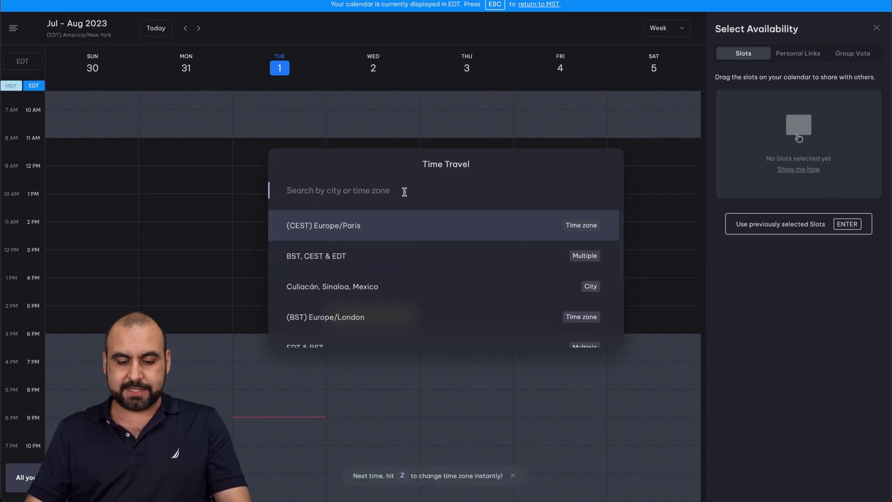
type("texas")
key("BackSpace")
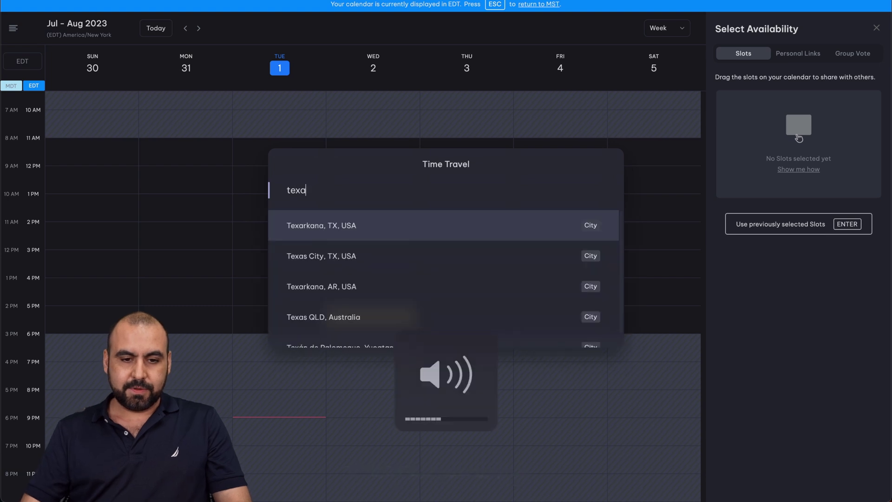
left_click(361, 231)
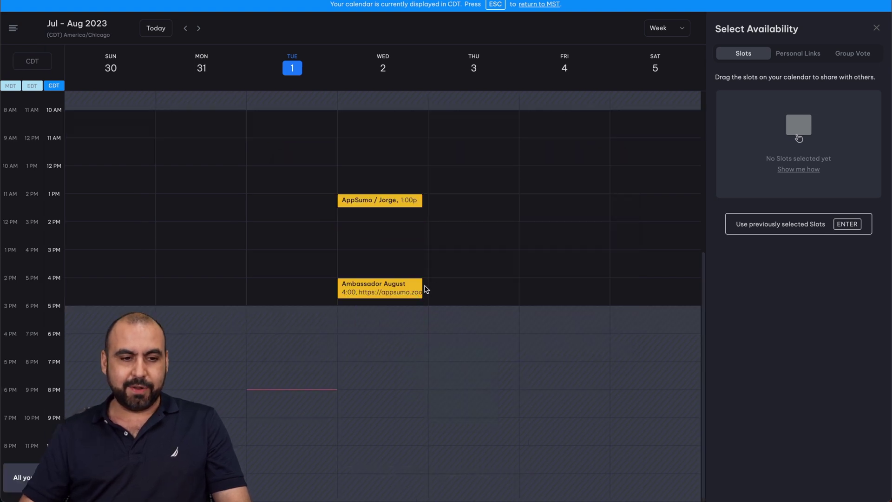
scroll(144, 160, "up", 3)
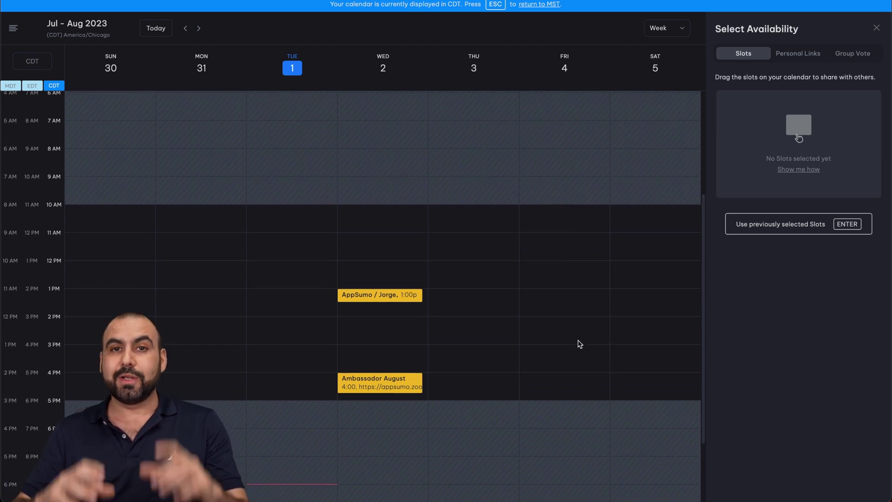
Return to the single MST calendar and start a new event Thursday, August 3 at 3:00 PM.
key("Escape")
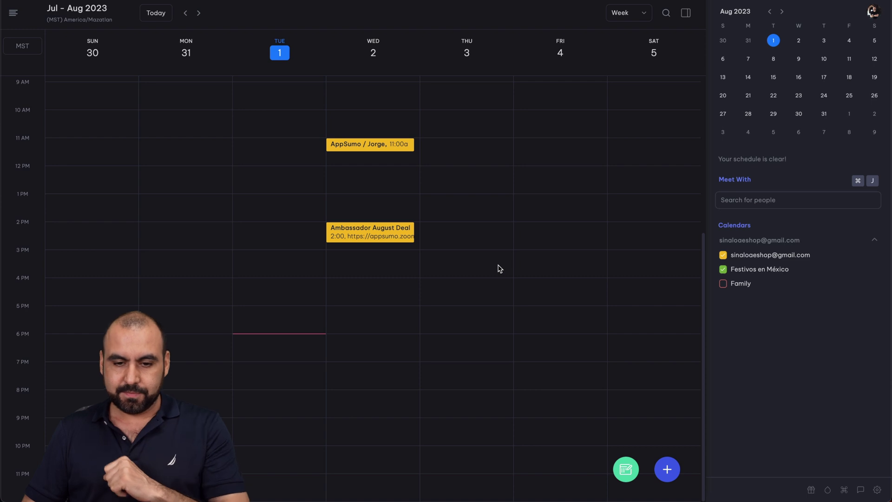
left_click(474, 259)
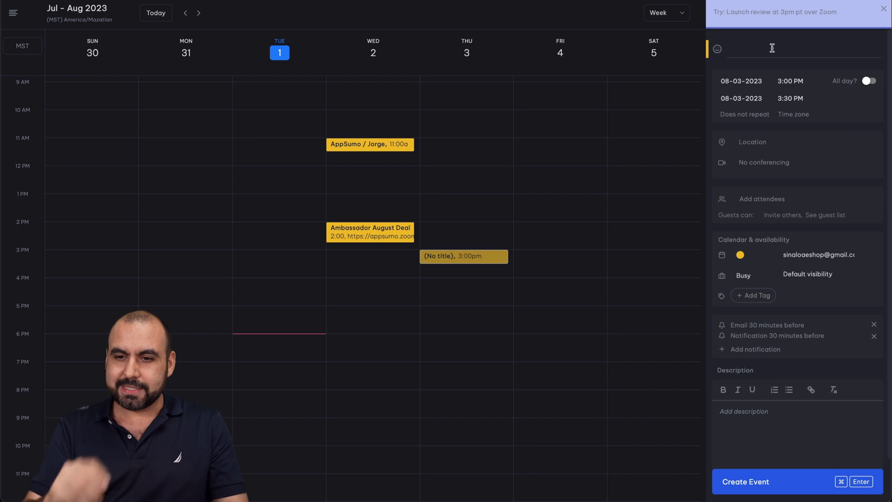
Quick-add 'Meeting at 3pm' with the suggested contact as attendee, lasting 20 minutes.
type("Me")
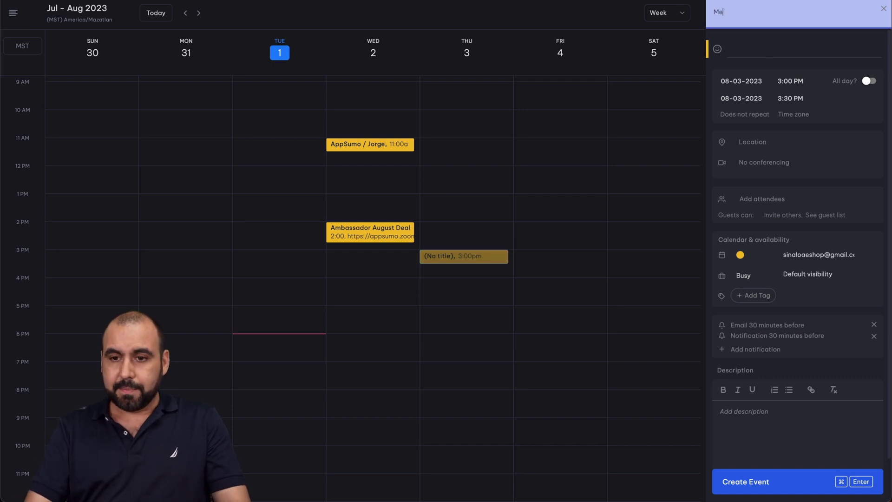
type("eting at 3pm")
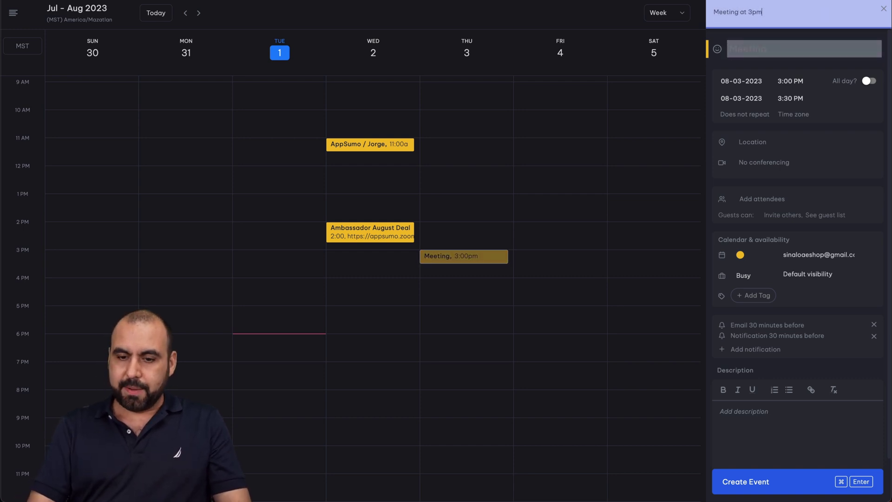
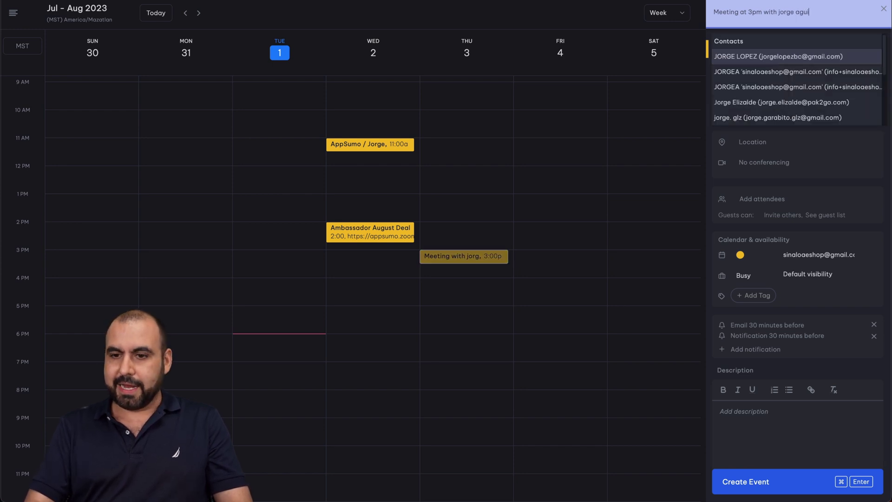
left_click(785, 57)
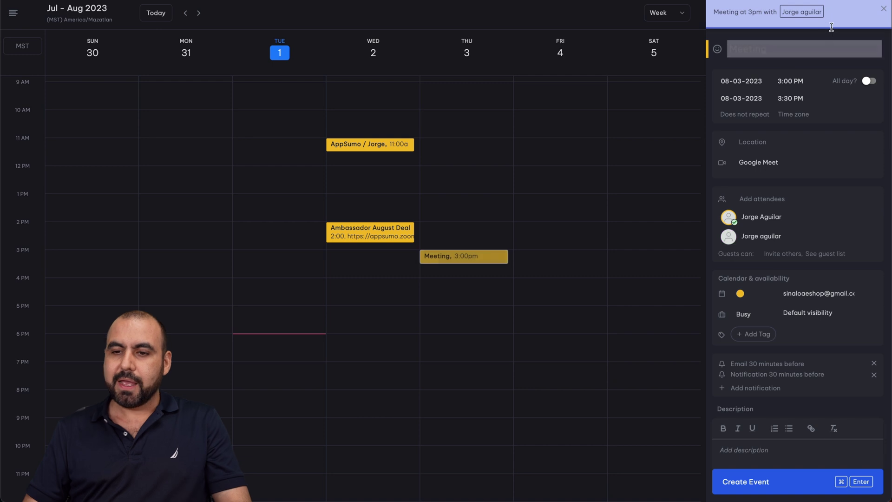
type("for")
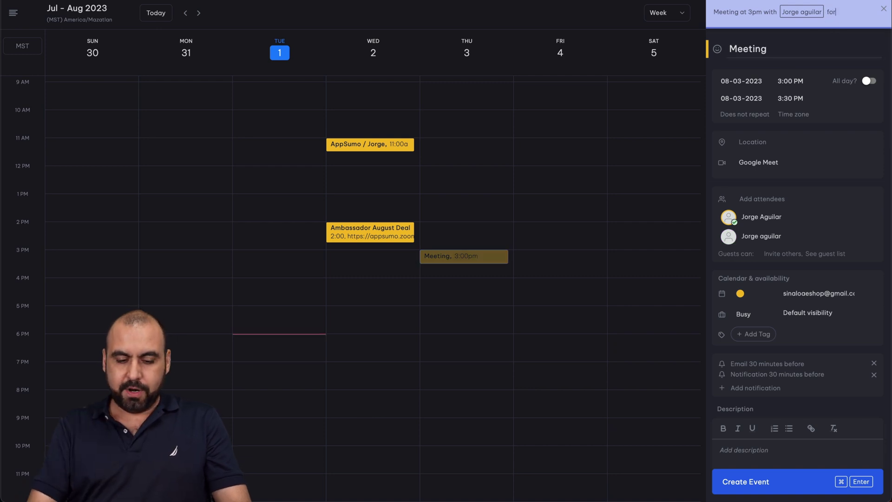
type(" 20 minute")
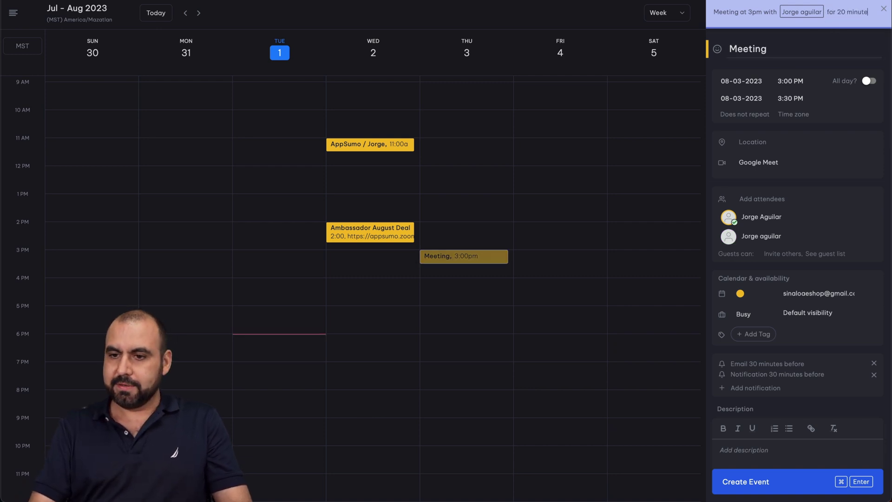
type("s")
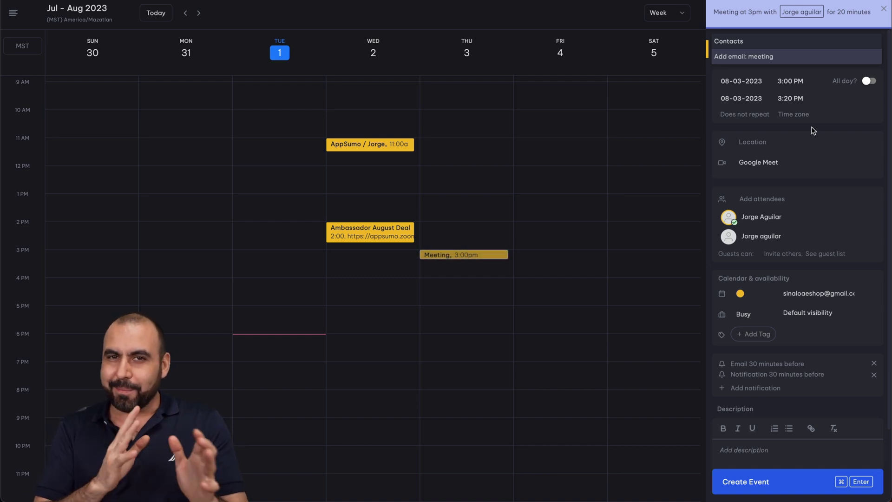
Add the note 'Meetings is going to be held at starbucks culiacan' and pick the Starbucks location.
type(".")
key("Return")
type("Meeting")
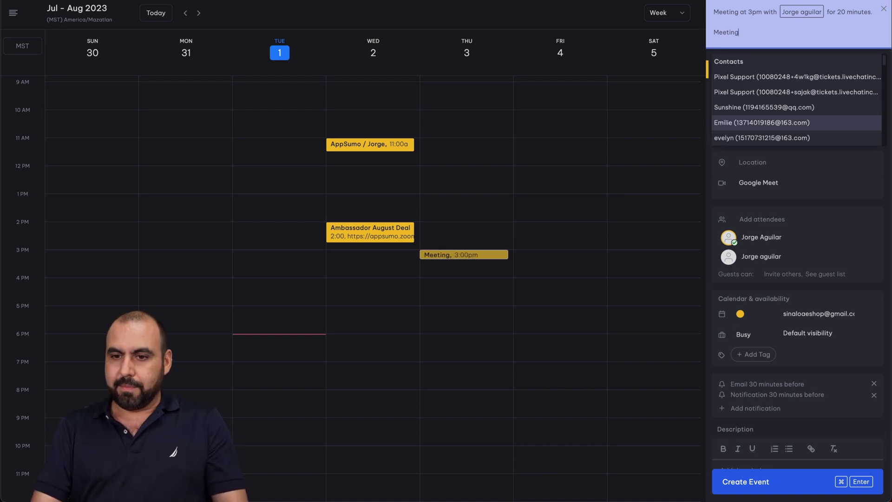
type("s is going to b")
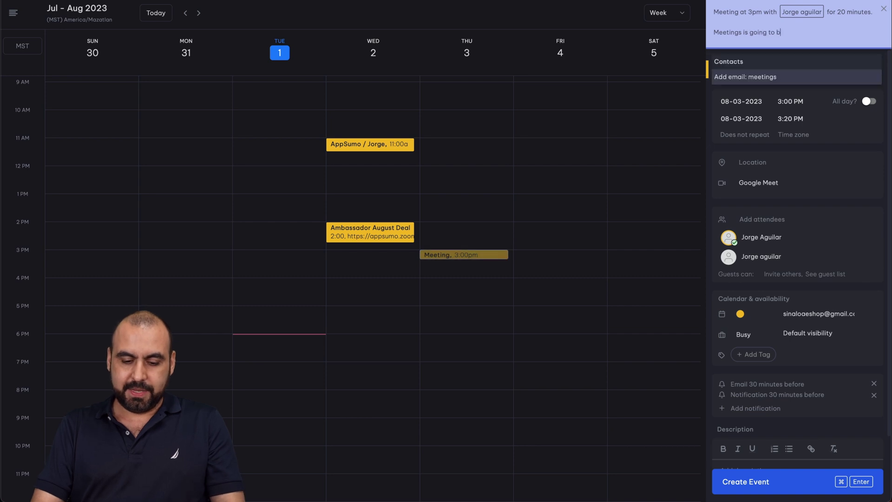
type("e held at s")
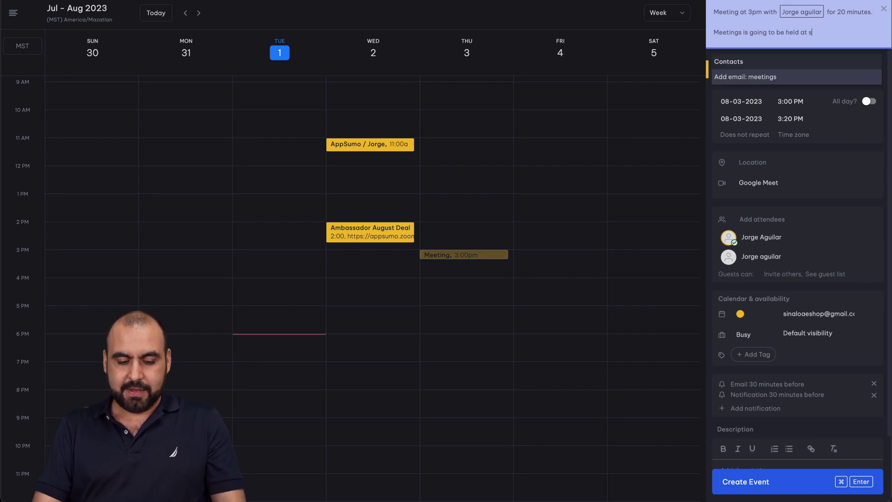
type("tarb")
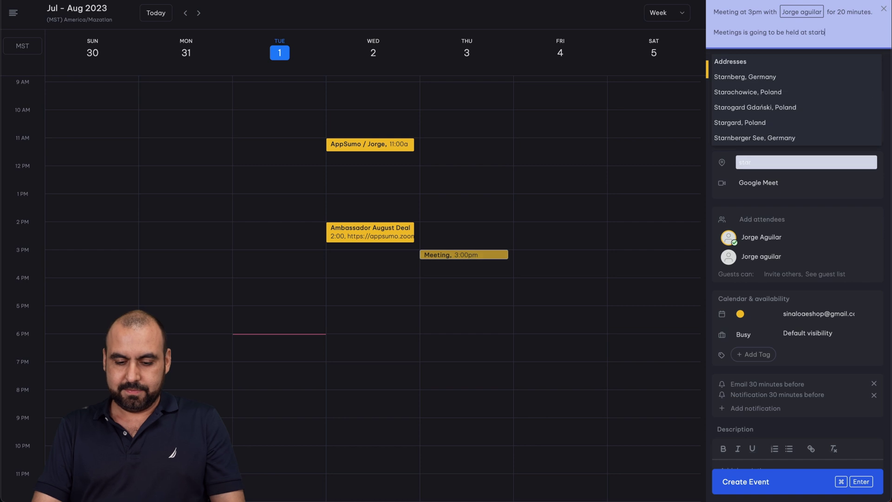
type("ucks")
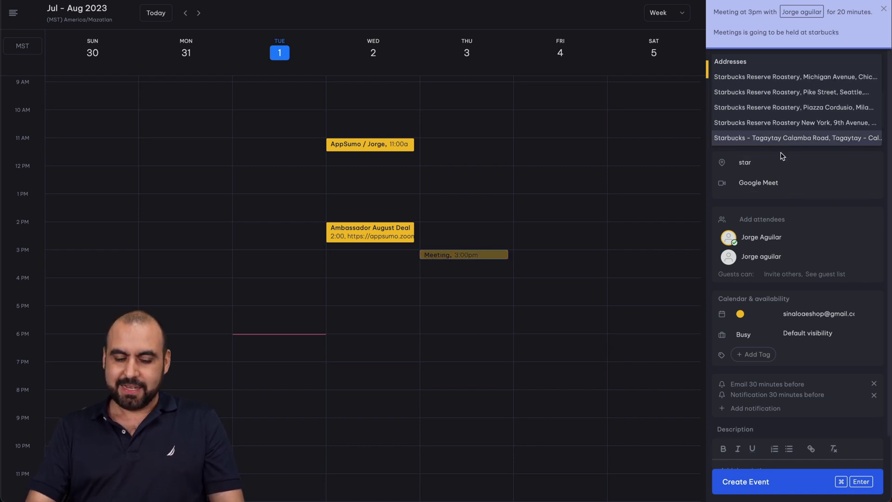
type(" culiacan")
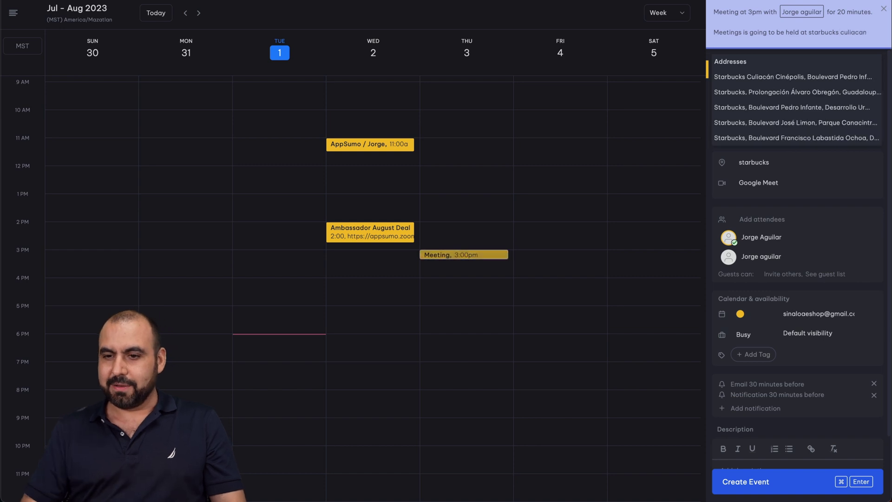
left_click(789, 80)
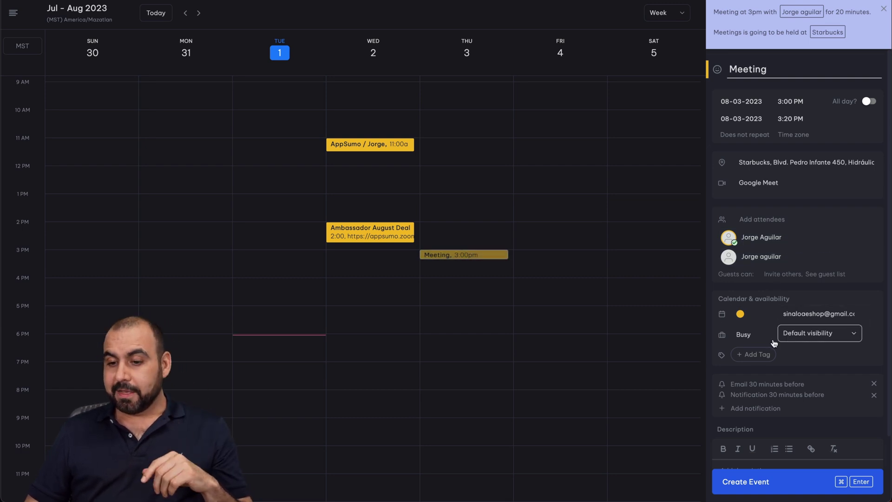
scroll(764, 358, "down", 5)
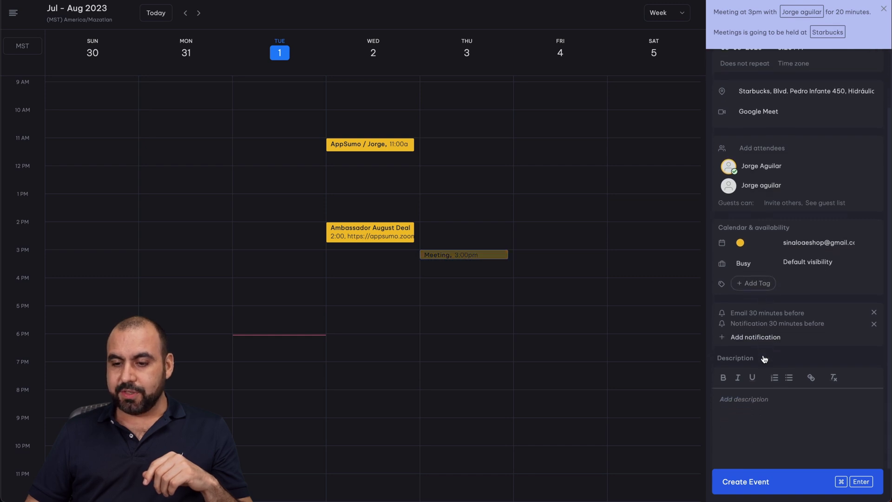
scroll(780, 299, "up", 5)
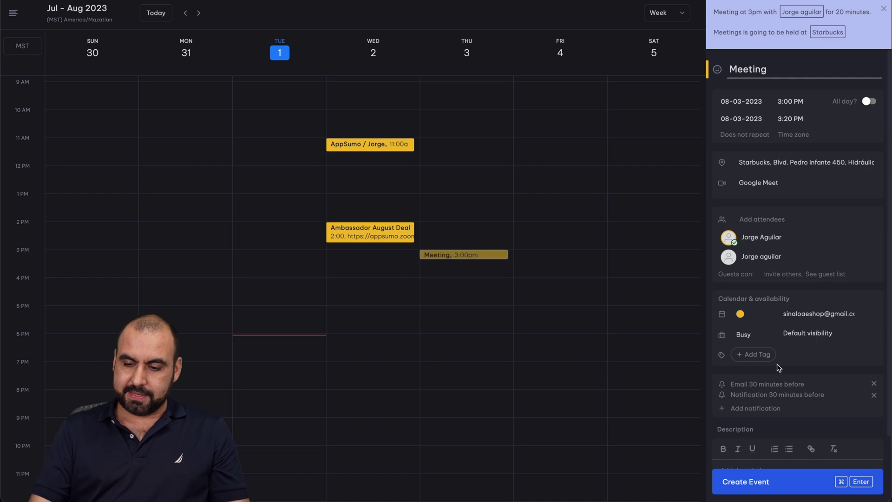
Save the Aug 3 3:00 PM Starbucks meeting and send the guests invitation emails.
key("super+Return")
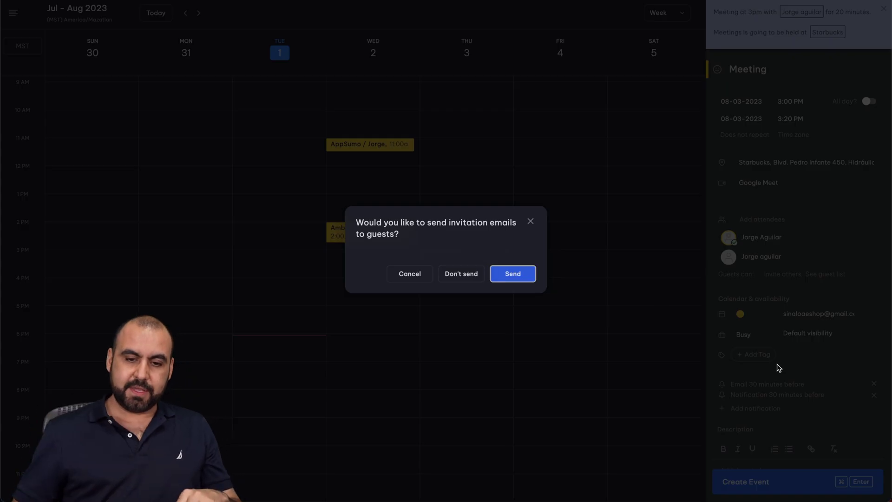
left_click(507, 267)
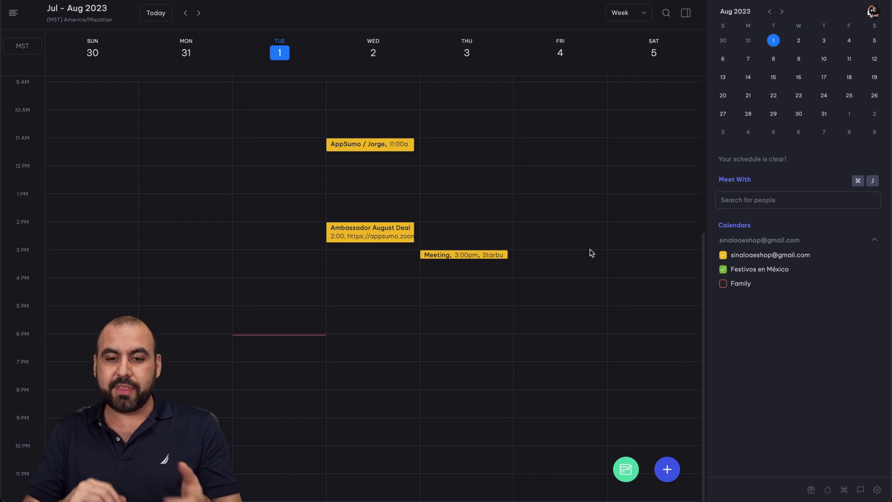
Check the Thursday meeting's details, then switch the calendar to Month view for August 2023.
left_click(485, 255)
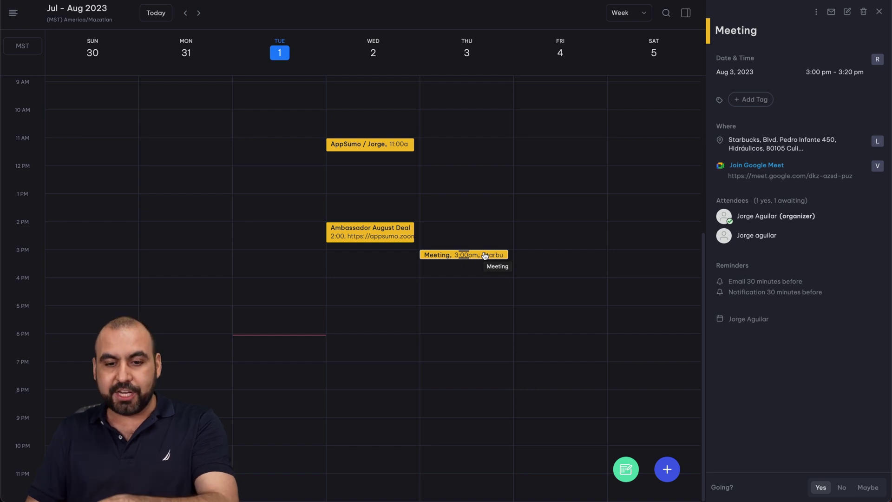
key("Escape")
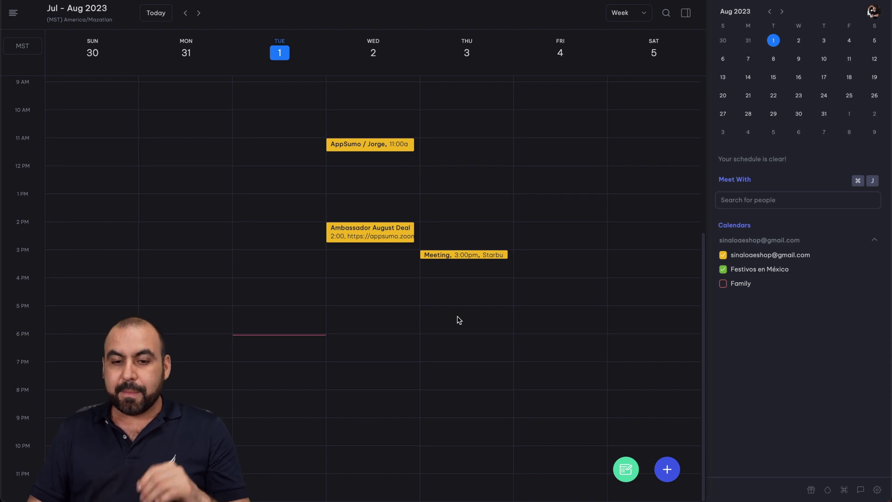
left_click(625, 13)
left_click(632, 78)
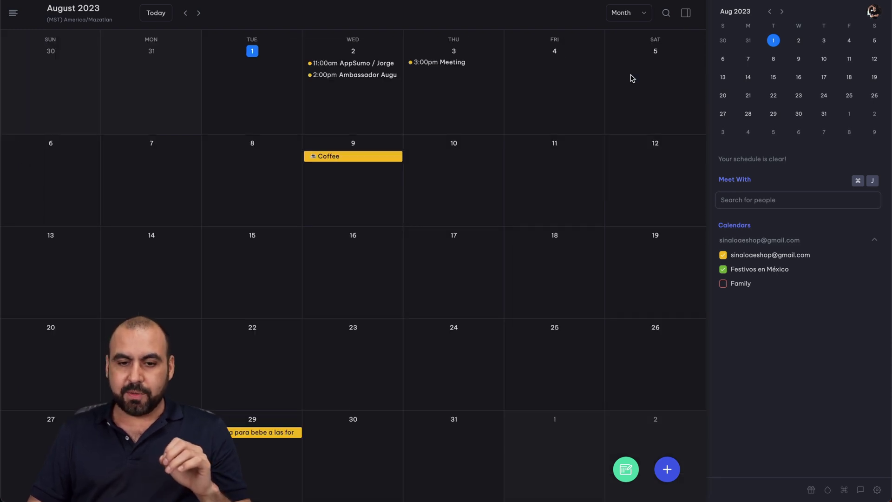
Open the Aug 9 Coffee event, show shortcut hints, and advance to the next month.
left_click(352, 156)
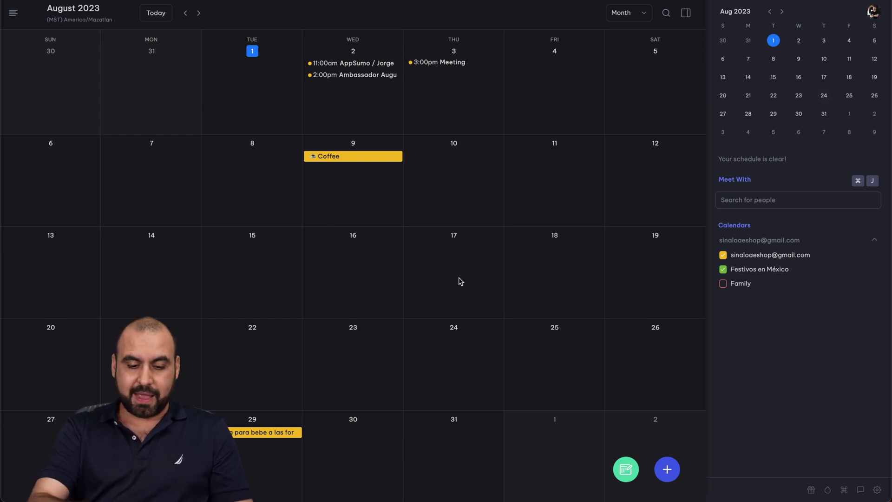
key("alt")
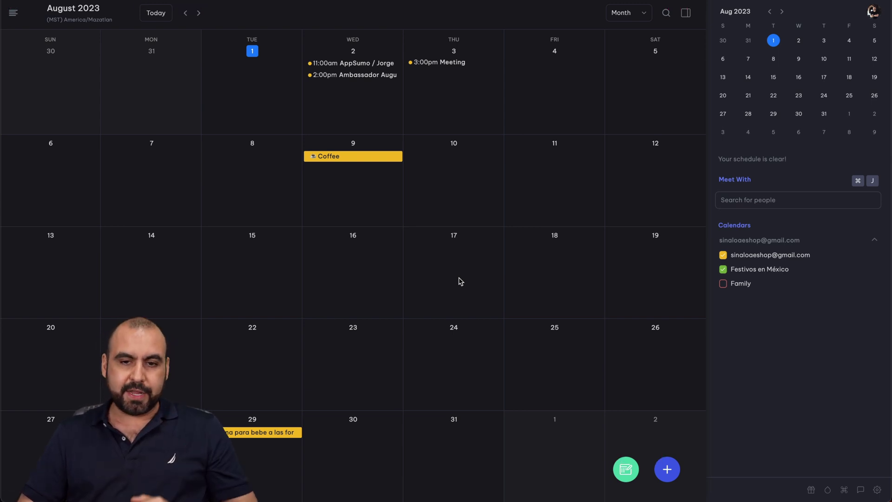
left_click(198, 13)
Advance to November, jump back to August 2023 with T, and open the Command Center.
left_click(199, 12)
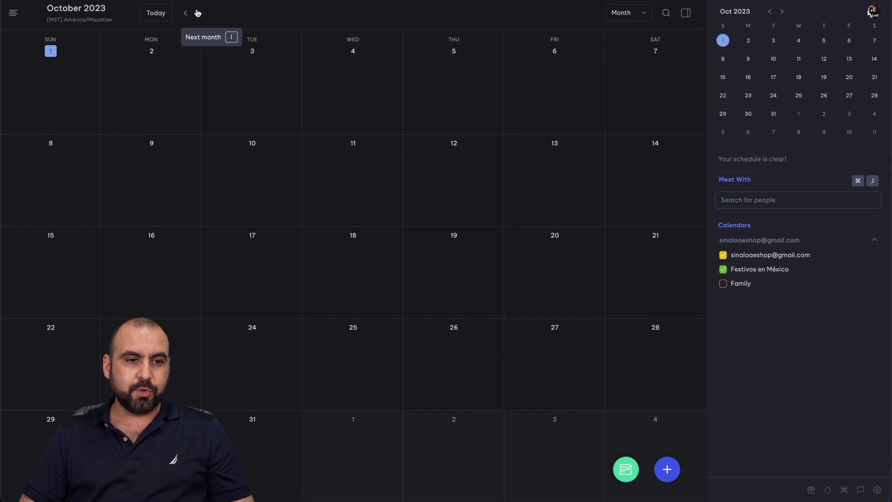
left_click(198, 13)
key("t")
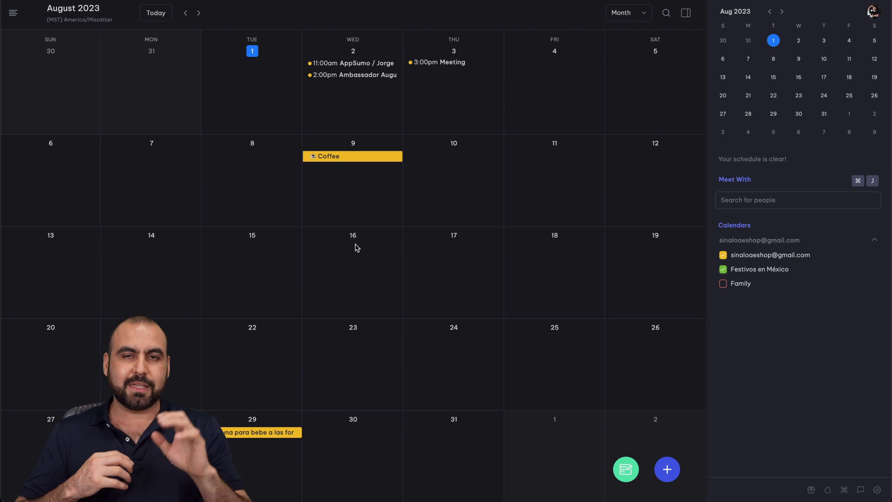
key("alt")
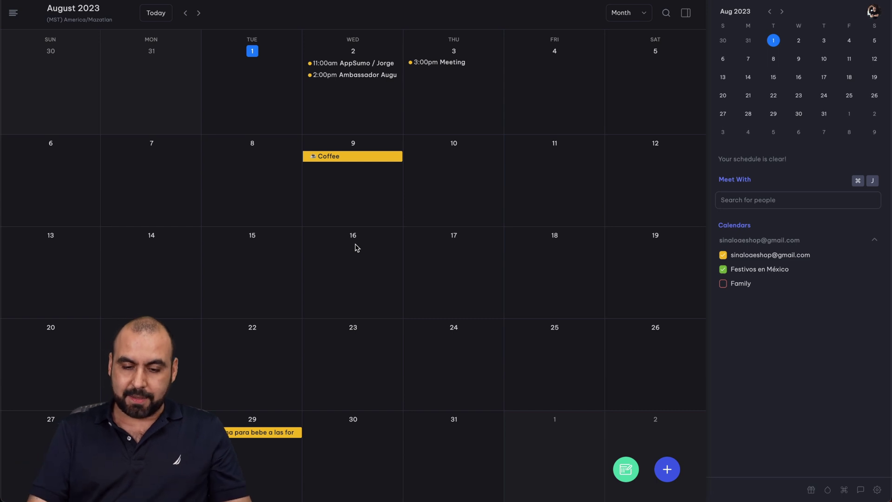
key("super+k")
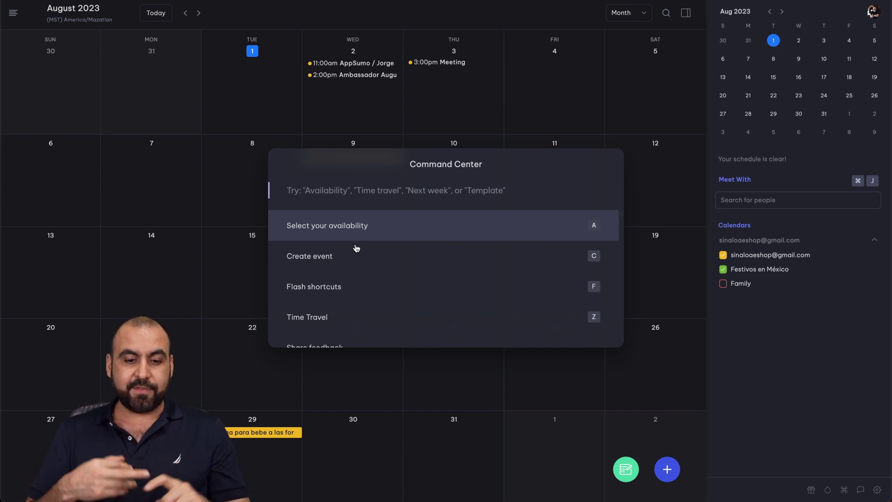
Search the Command Center for 'settings' and open the general settings.
scroll(356, 248, "down", 10)
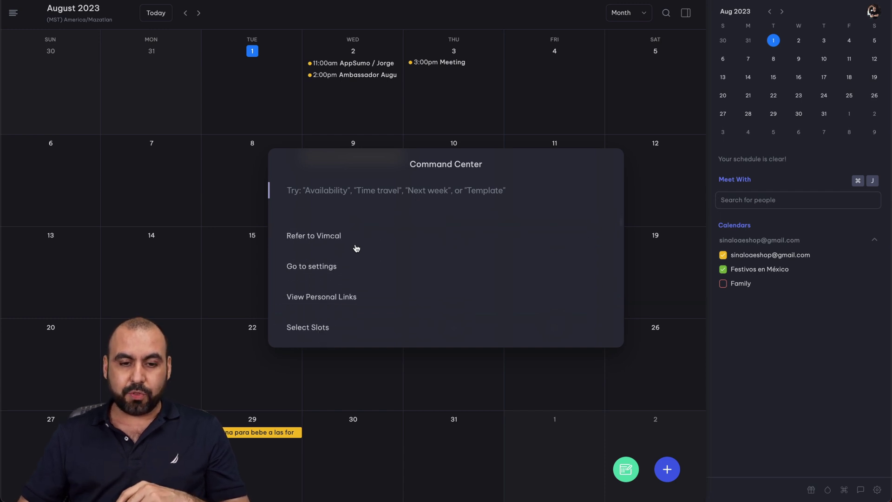
scroll(355, 246, "up", 10)
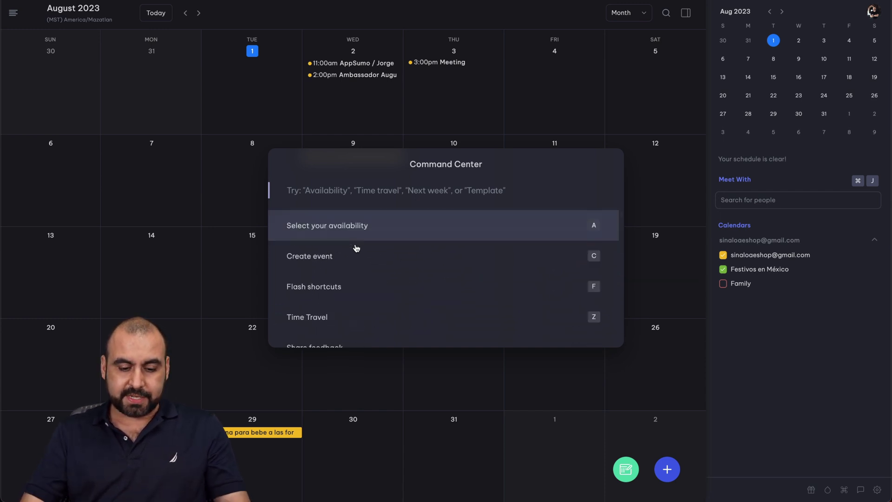
type("settings")
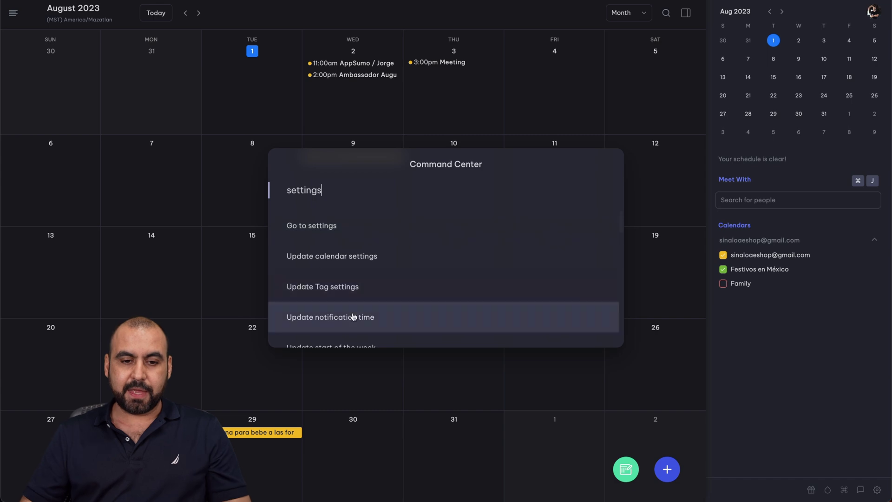
left_click(325, 227)
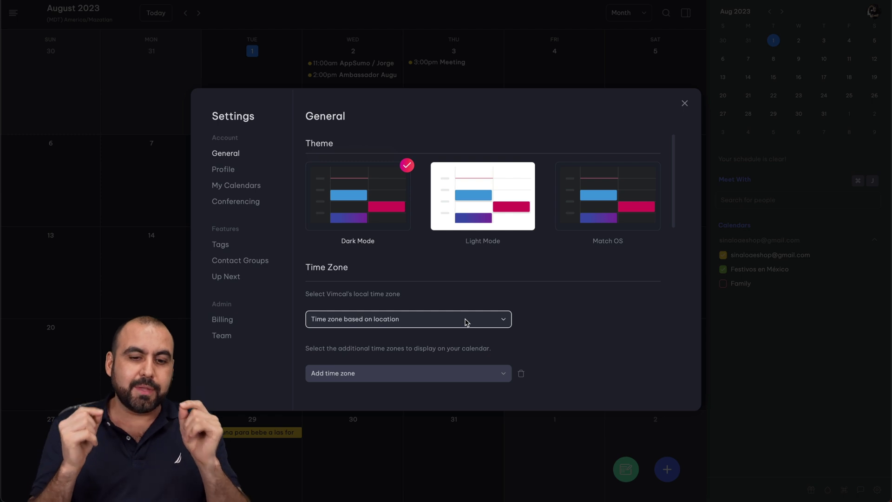
Keep the local time zone based on location, then close Settings.
left_click(366, 325)
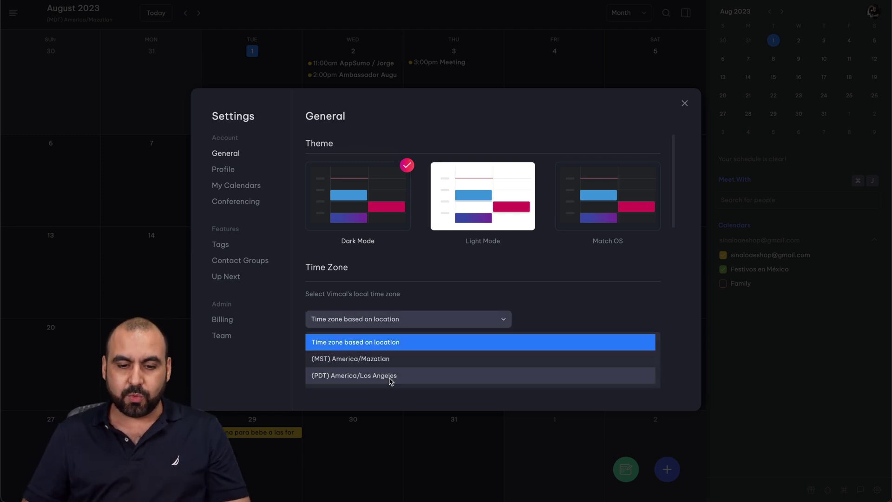
left_click(536, 307)
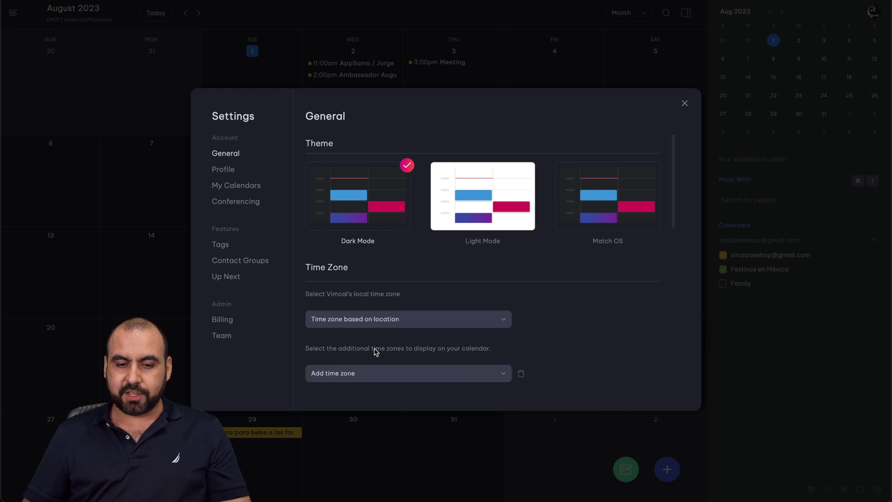
left_click(684, 104)
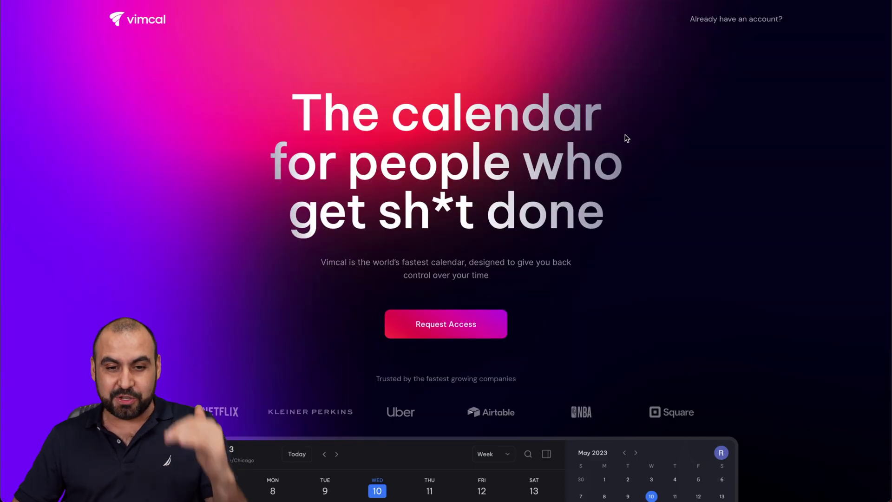
scroll(624, 288, "down", 8)
scroll(623, 288, "up", 5)
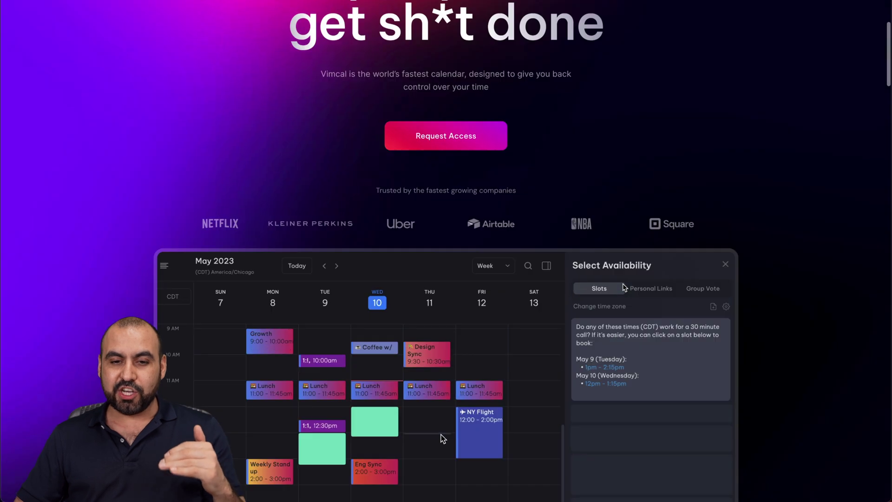
scroll(624, 287, "down", 15)
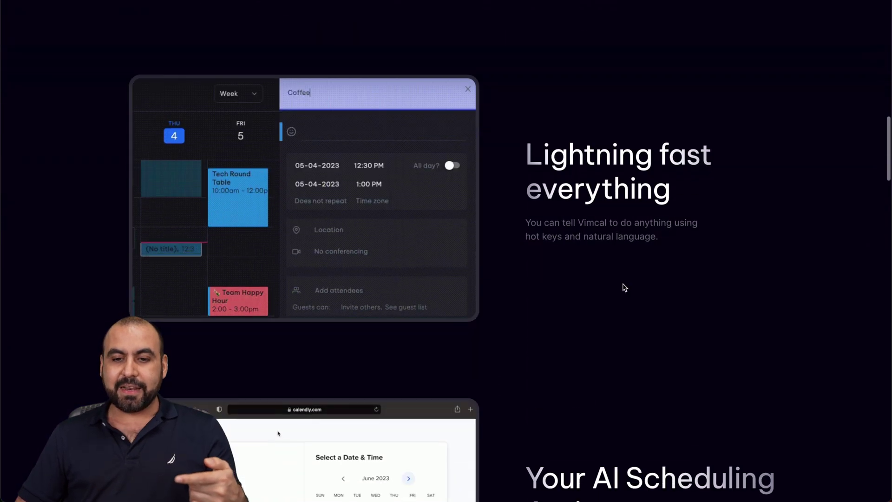
scroll(624, 287, "down", 4)
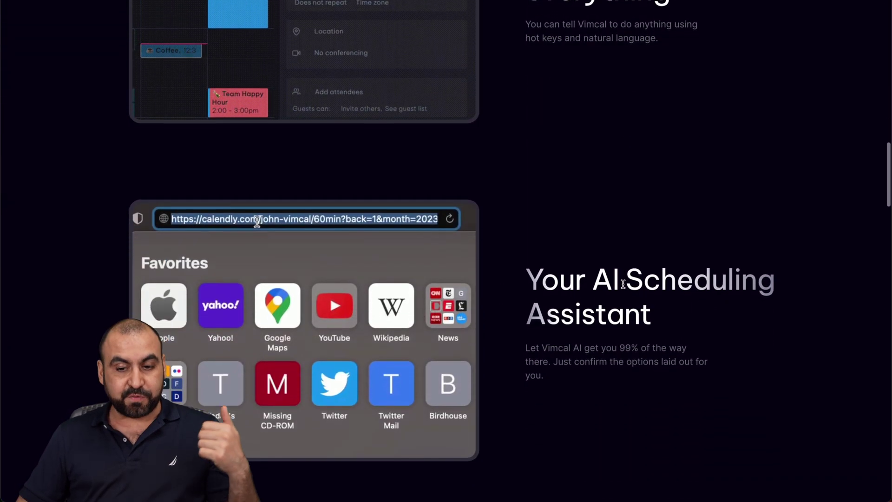
scroll(624, 286, "down", 7)
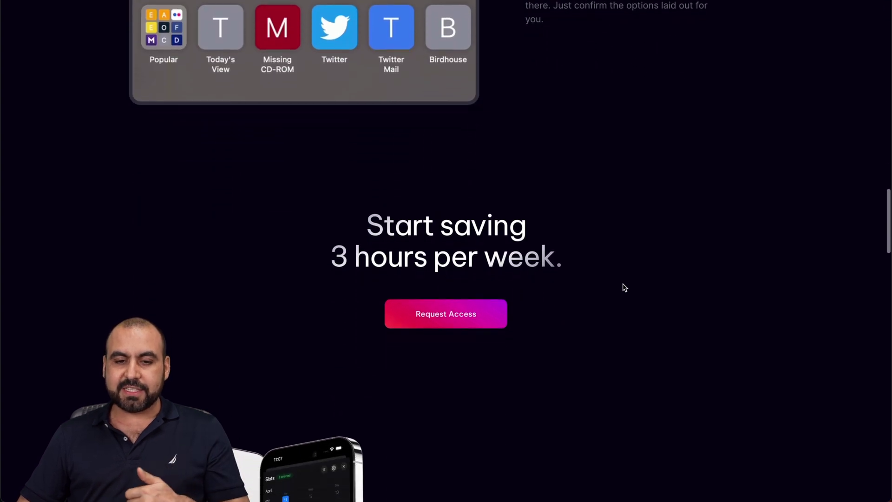
scroll(623, 287, "down", 10)
scroll(625, 287, "down", 5)
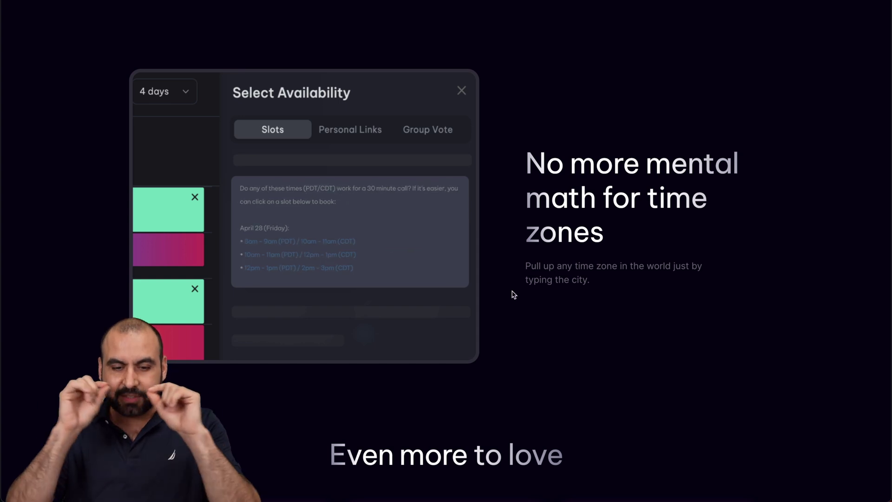
scroll(514, 294, "down", 7)
scroll(513, 294, "down", 2)
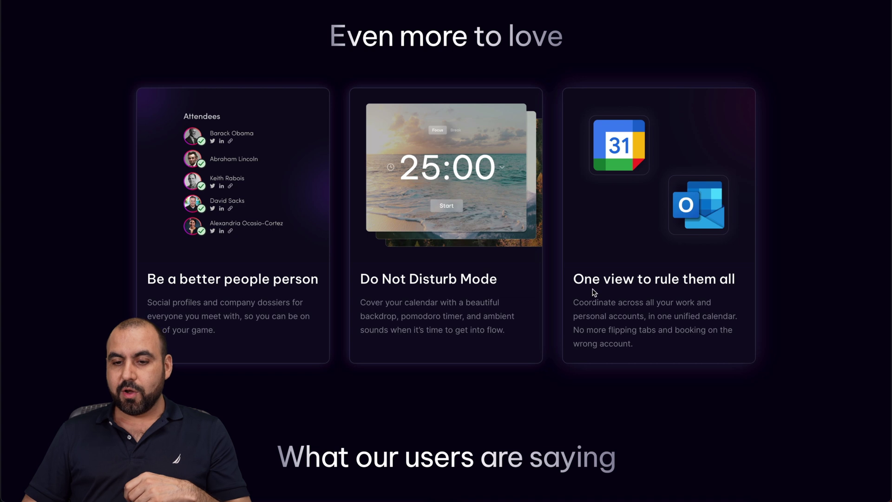
scroll(690, 405, "down", 15)
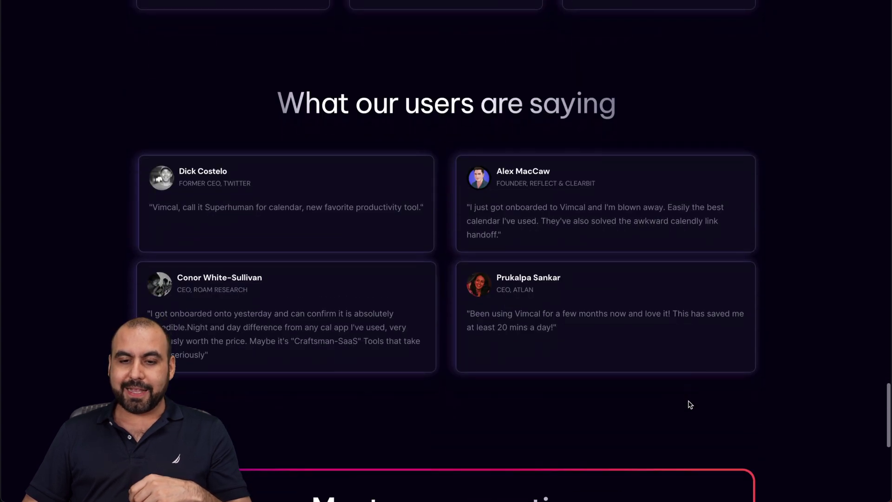
scroll(690, 405, "up", 20)
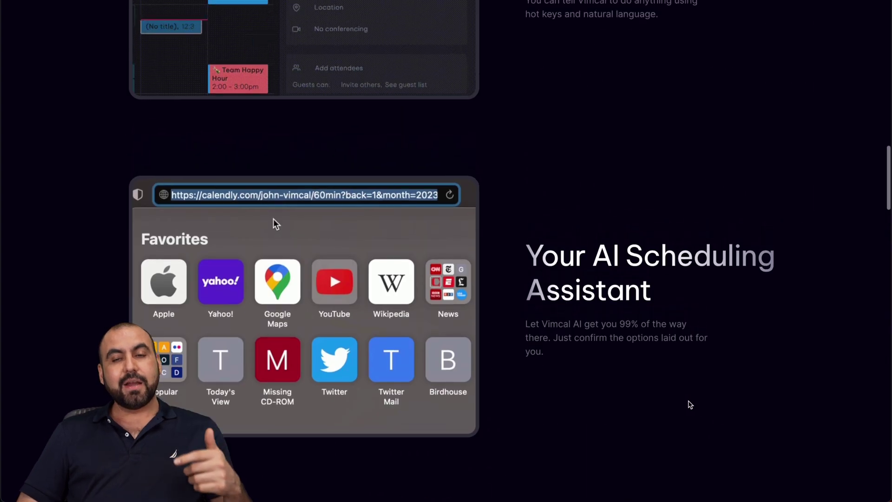
scroll(691, 405, "up", 8)
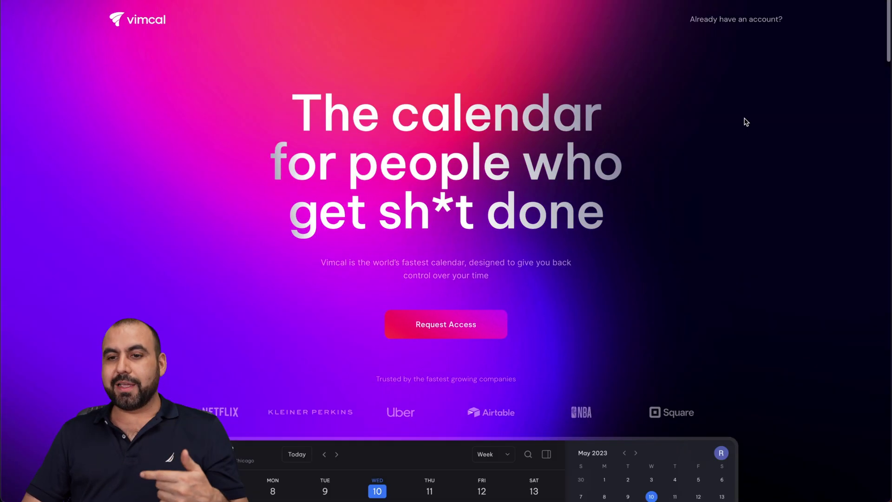